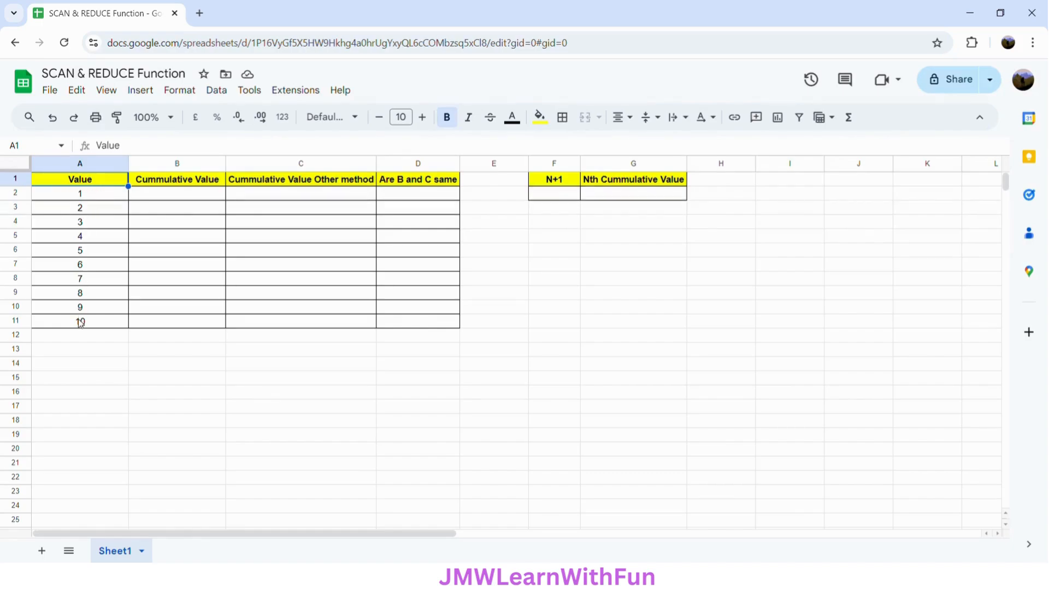
- Start a SCAN formula in B2 with initial value 0 and the range A2:A11
{"action": "left_click", "coordinate": [87, 197]}
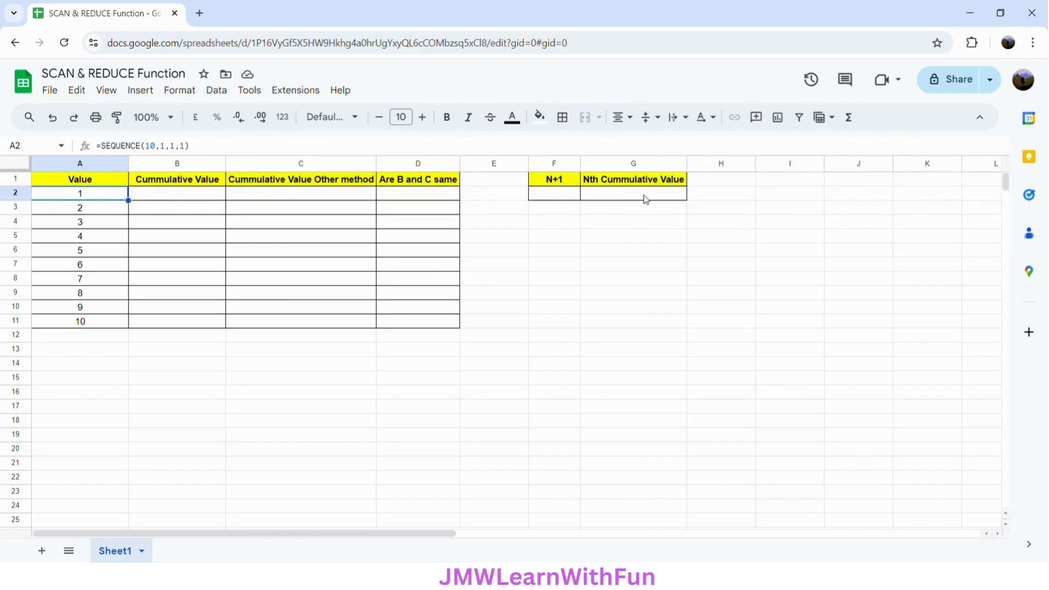
{"action": "left_click", "coordinate": [181, 198]}
{"action": "type", "text": "="}
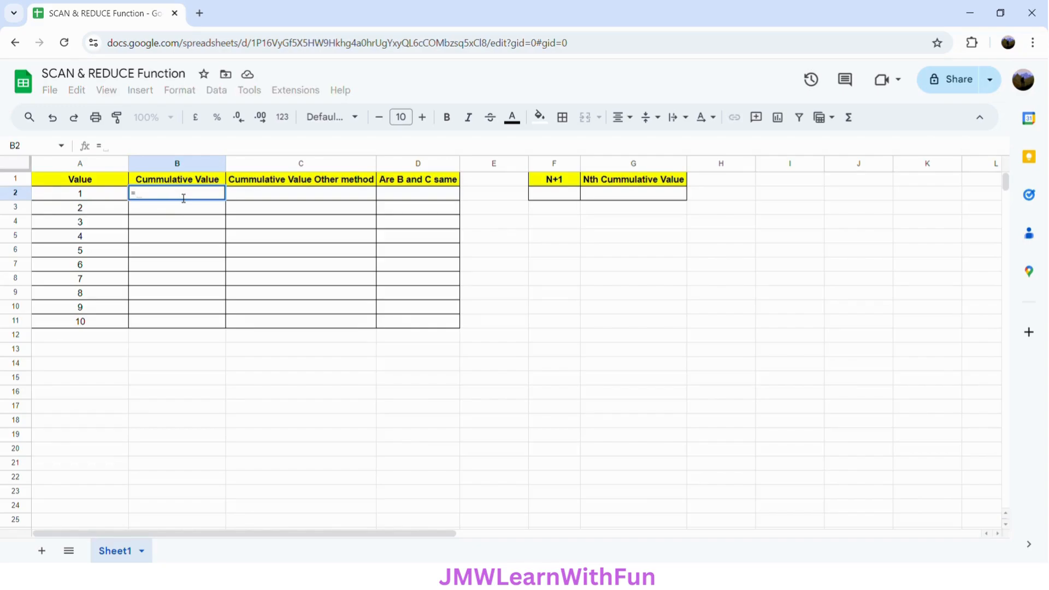
{"action": "type", "text": "SCAN"}
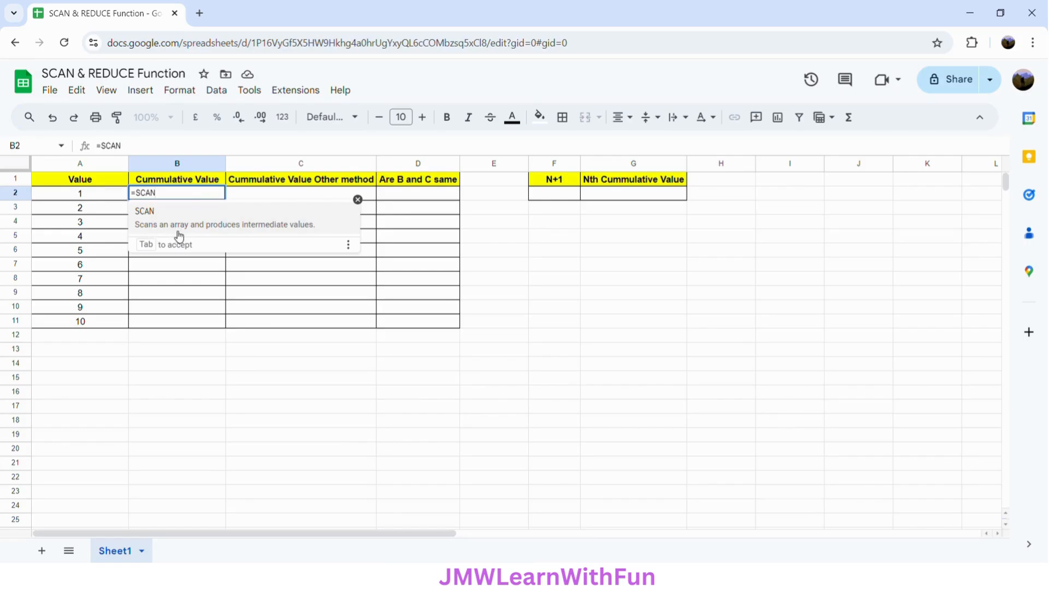
{"action": "left_click", "coordinate": [295, 230]}
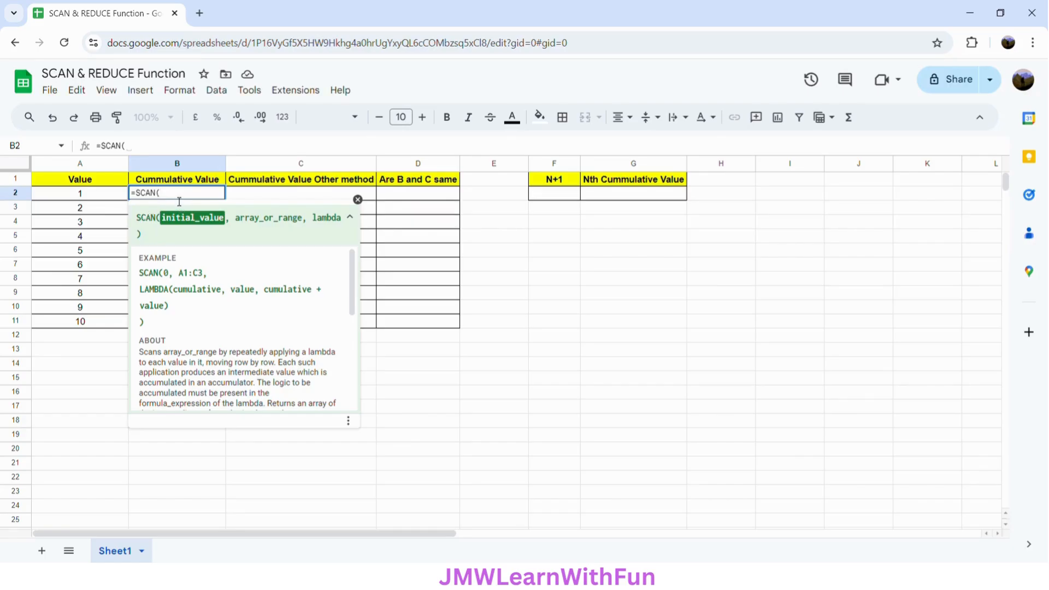
{"action": "type", "text": "0,"}
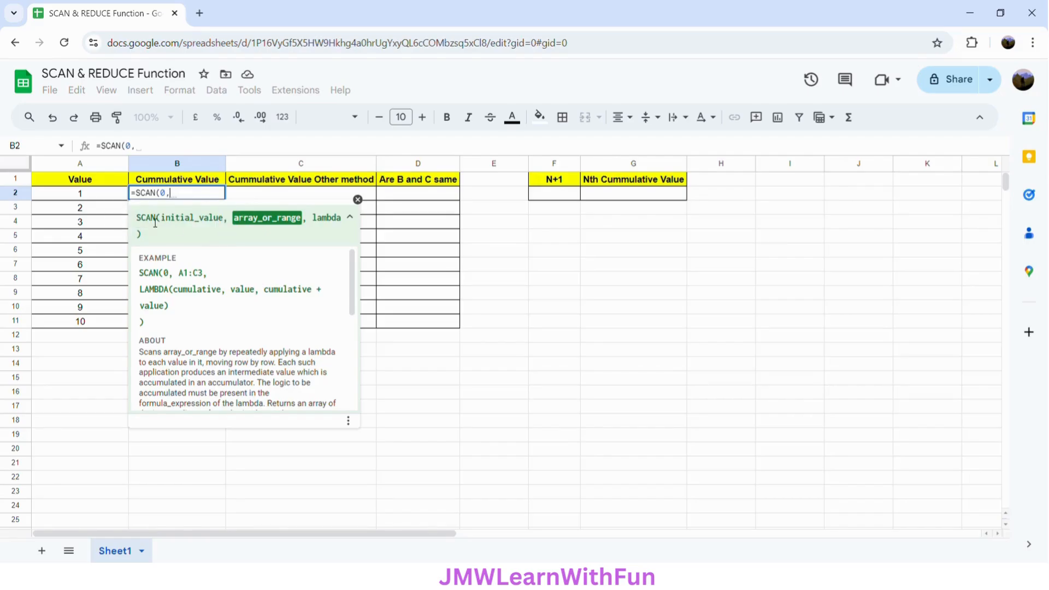
{"action": "left_click_drag", "start_coordinate": [106, 195], "coordinate": [94, 324]}
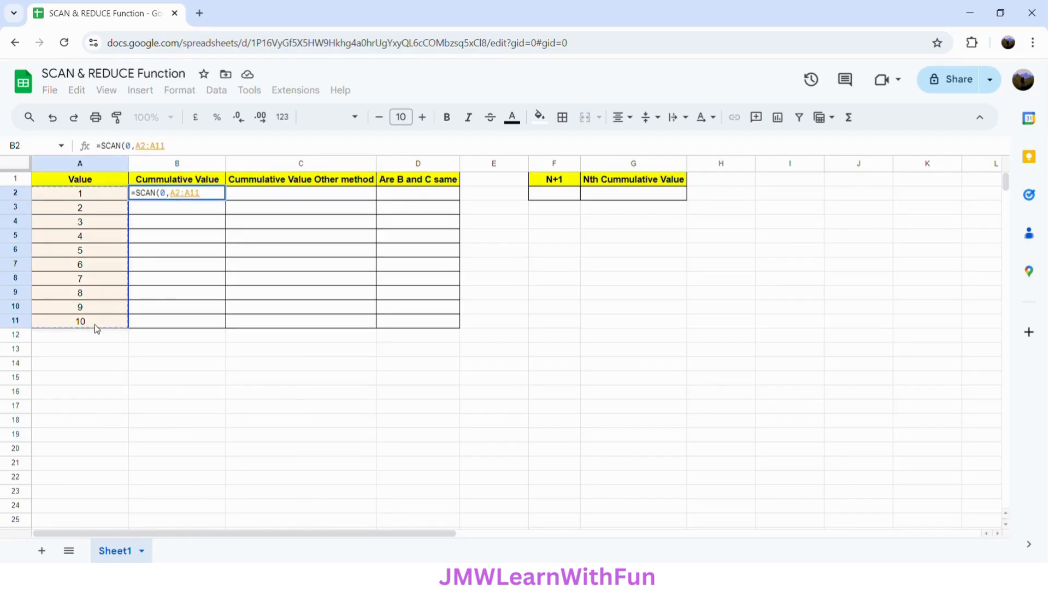
{"action": "type", "text": ","}
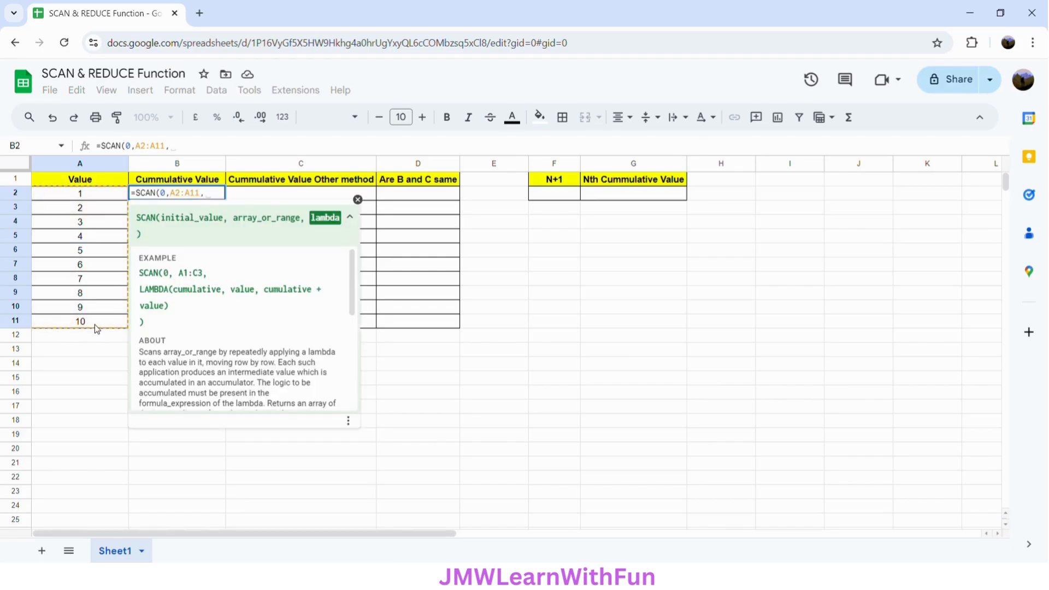
- Add a LAMBDA function to the SCAN formula with the parameter names totalvalue and currentvalue
{"action": "type", "text": "LAMBDA"}
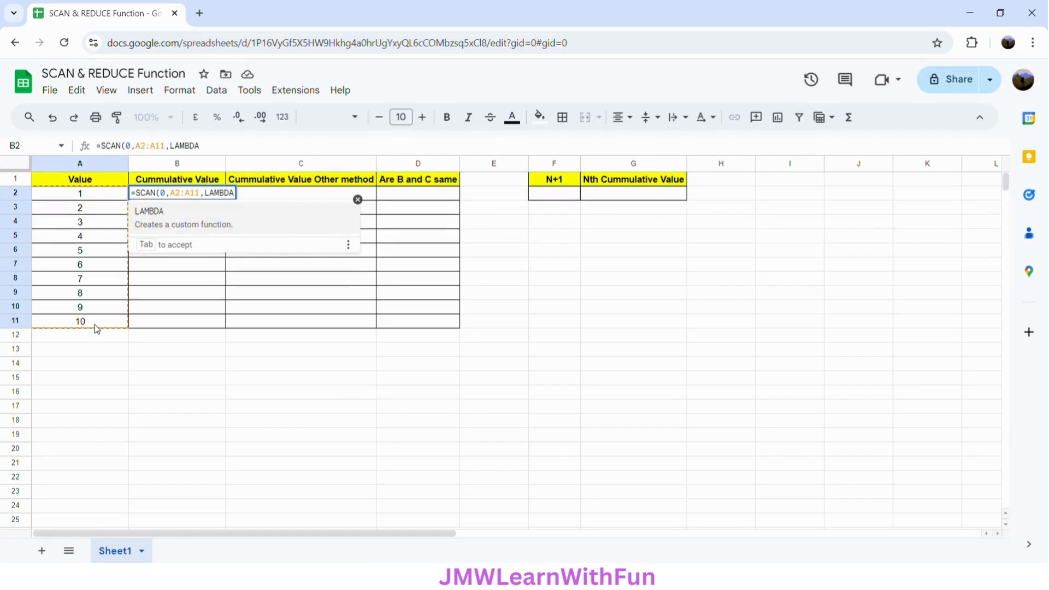
{"action": "type", "text": "("}
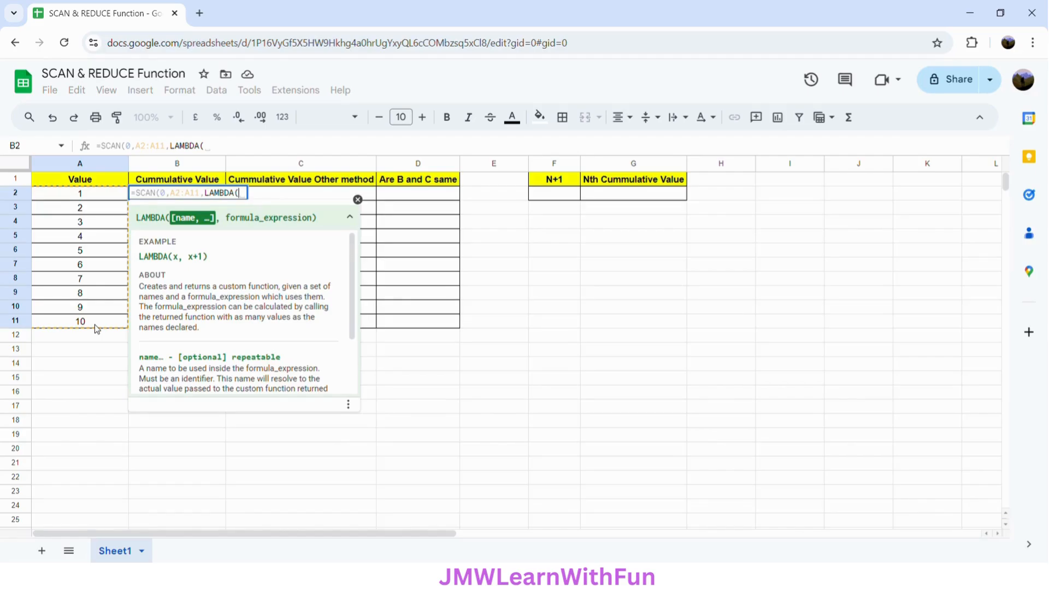
{"action": "type", "text": "tot"}
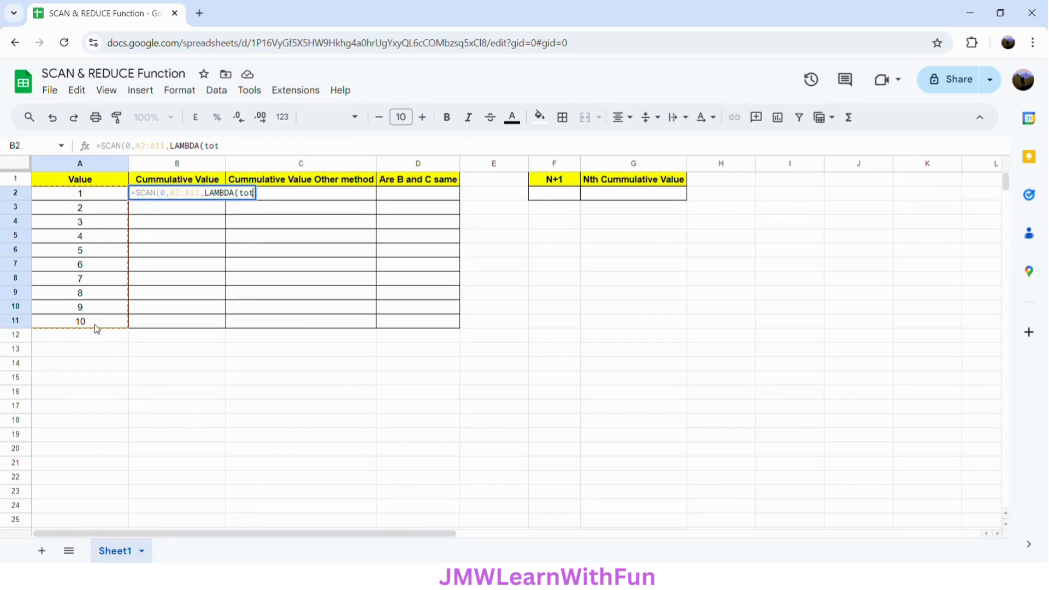
{"action": "type", "text": "alvalue"}
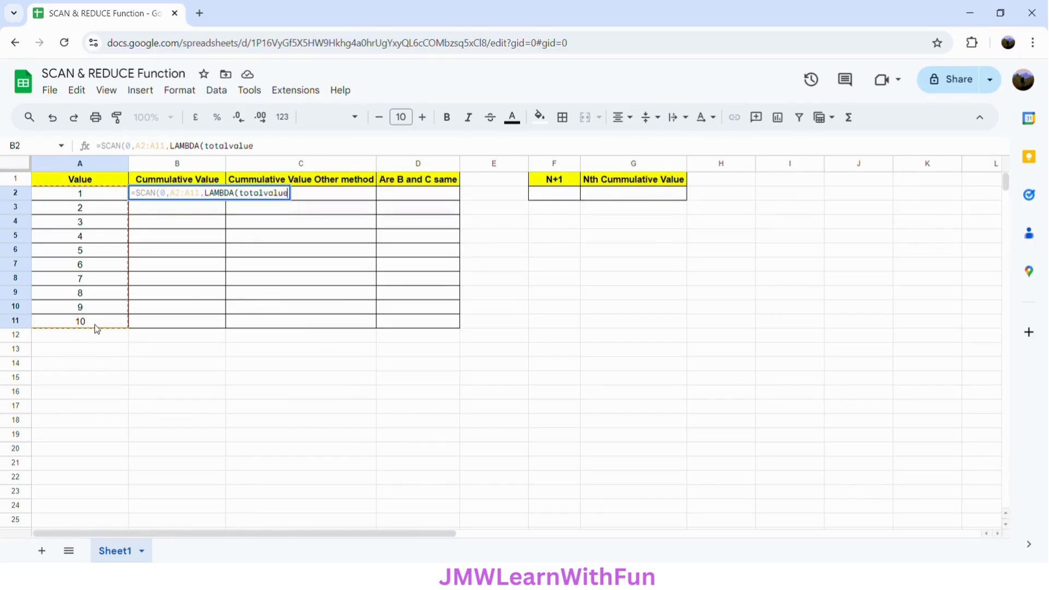
{"action": "type", "text": ","}
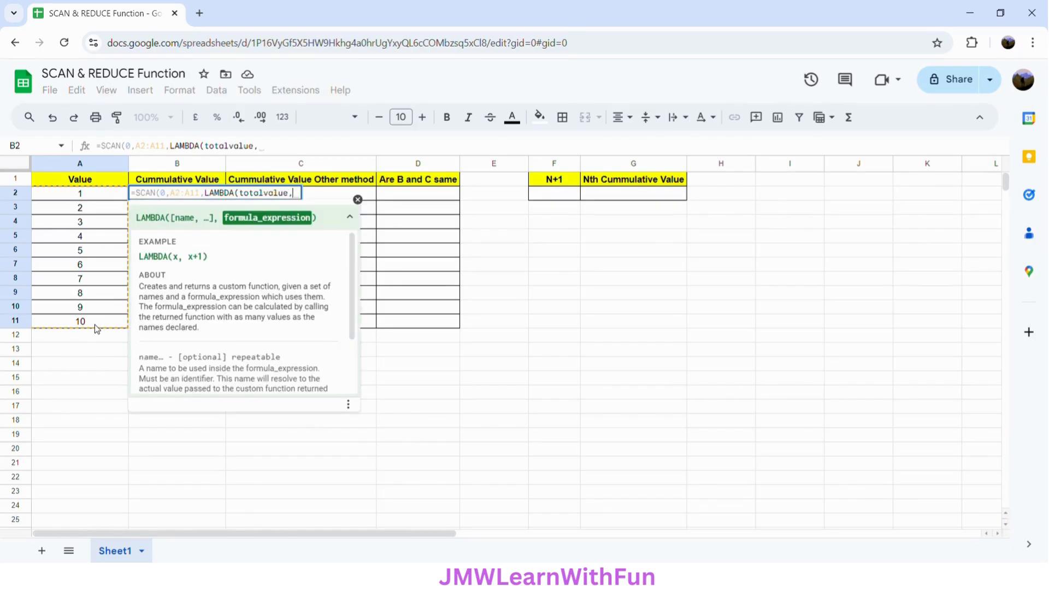
{"action": "type", "text": "cur"}
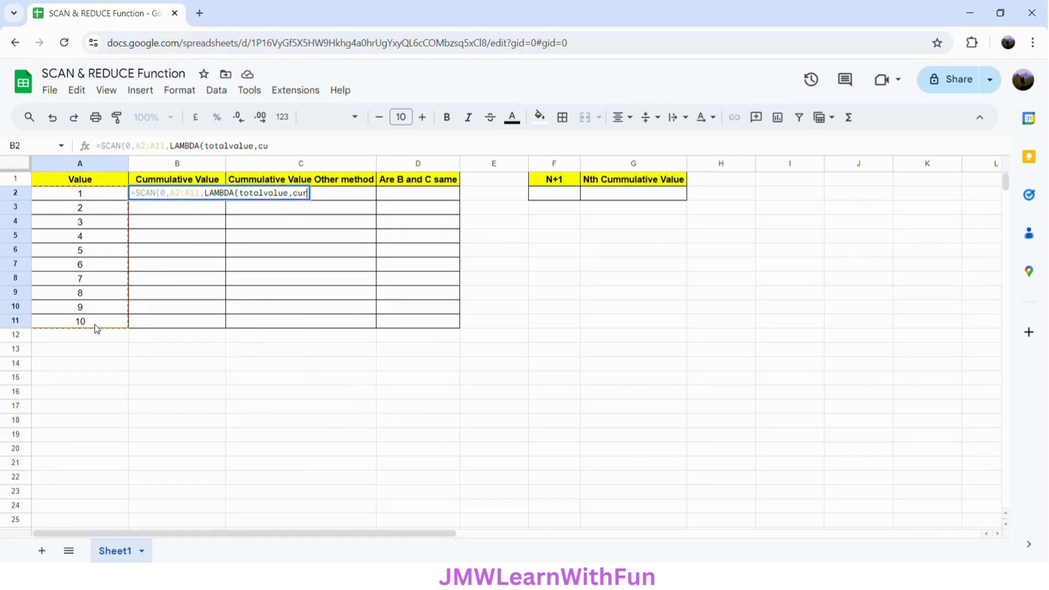
{"action": "type", "text": "rentvalue"}
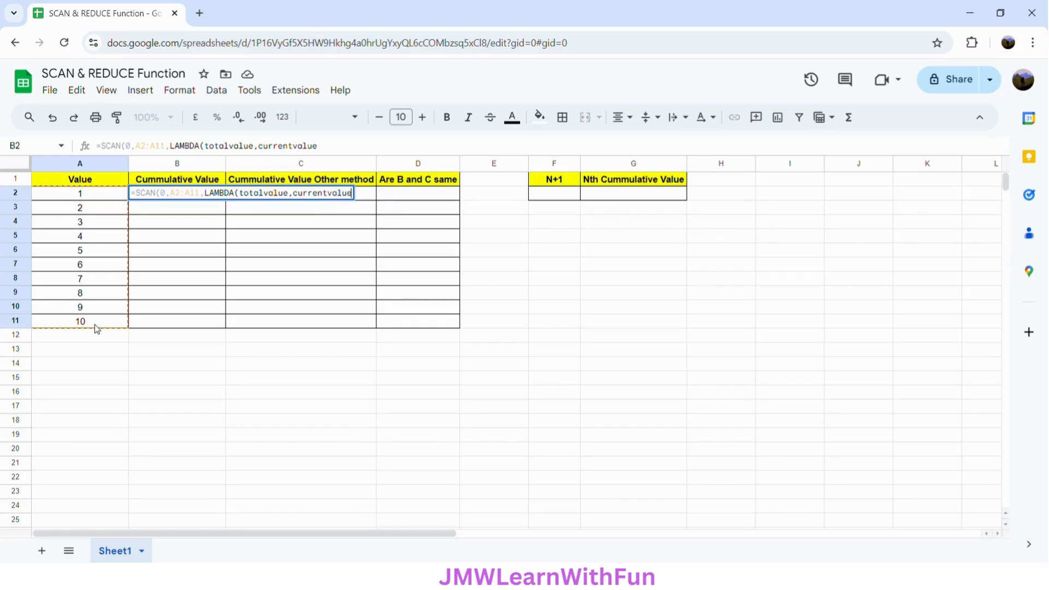
{"action": "type", "text": ","}
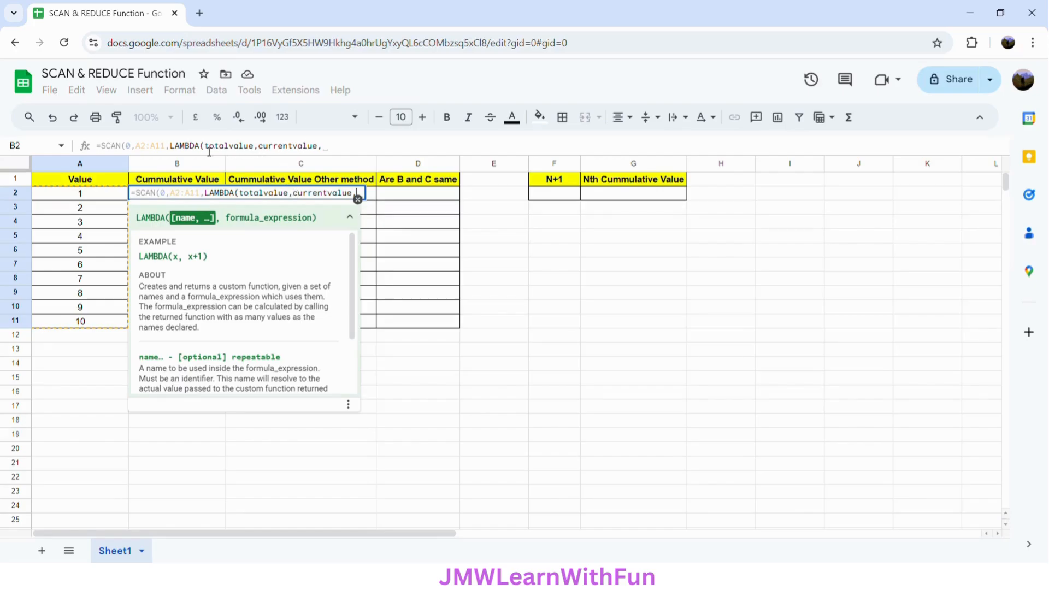
- Complete the LAMBDA with the expression totalvalue+currentvalue, close both functions and commit the SCAN formula in B2
{"action": "left_click_drag", "start_coordinate": [210, 146], "coordinate": [328, 149]}
{"action": "left_click", "coordinate": [329, 149]}
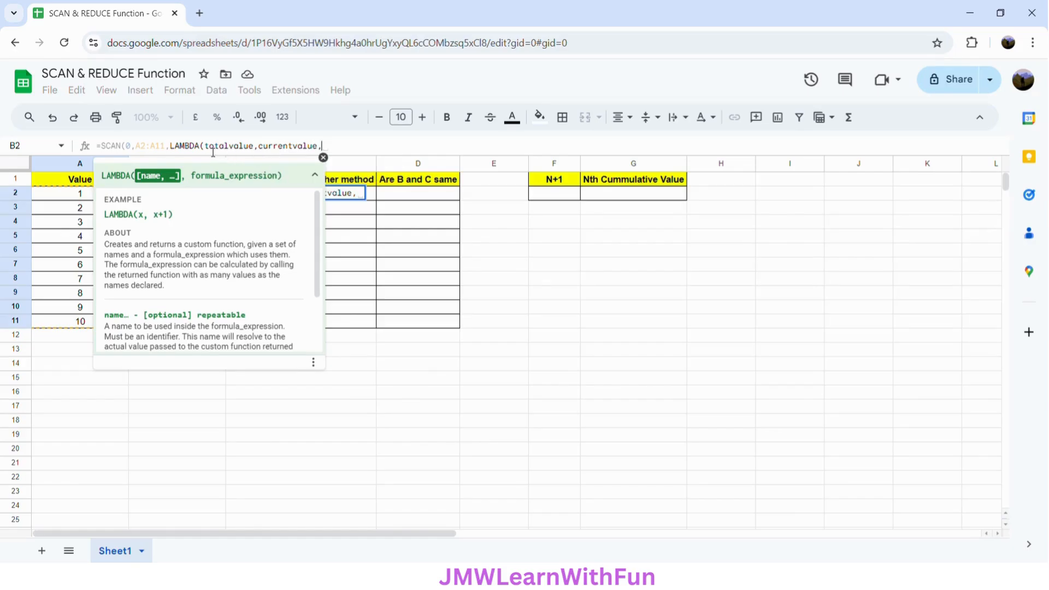
{"action": "left_click_drag", "start_coordinate": [205, 148], "coordinate": [321, 151]}
{"action": "key", "text": "ctrl+c"}
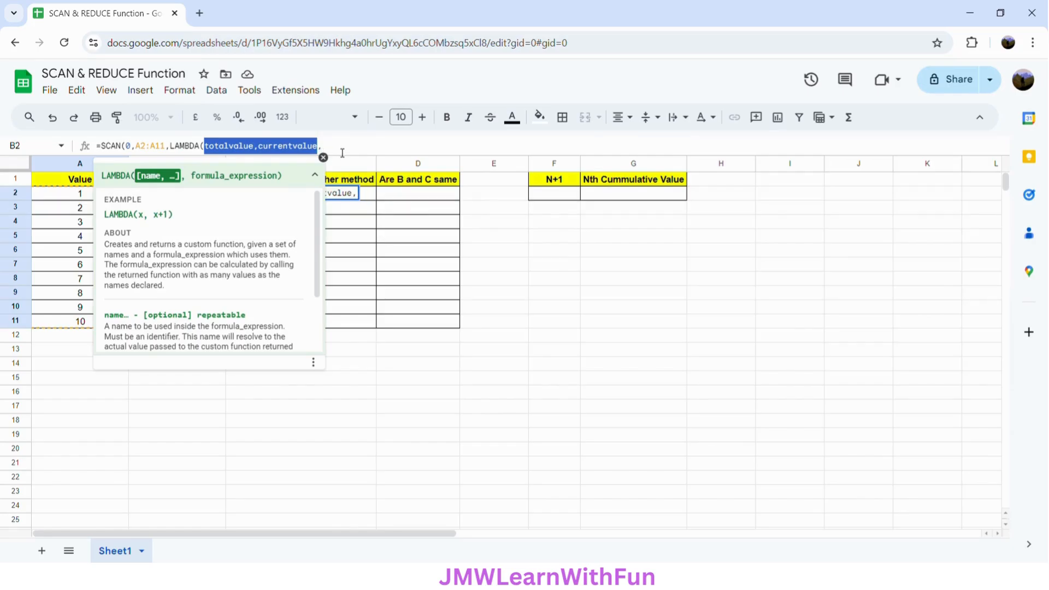
{"action": "left_click", "coordinate": [343, 153]}
{"action": "key", "text": "ctrl+v"}
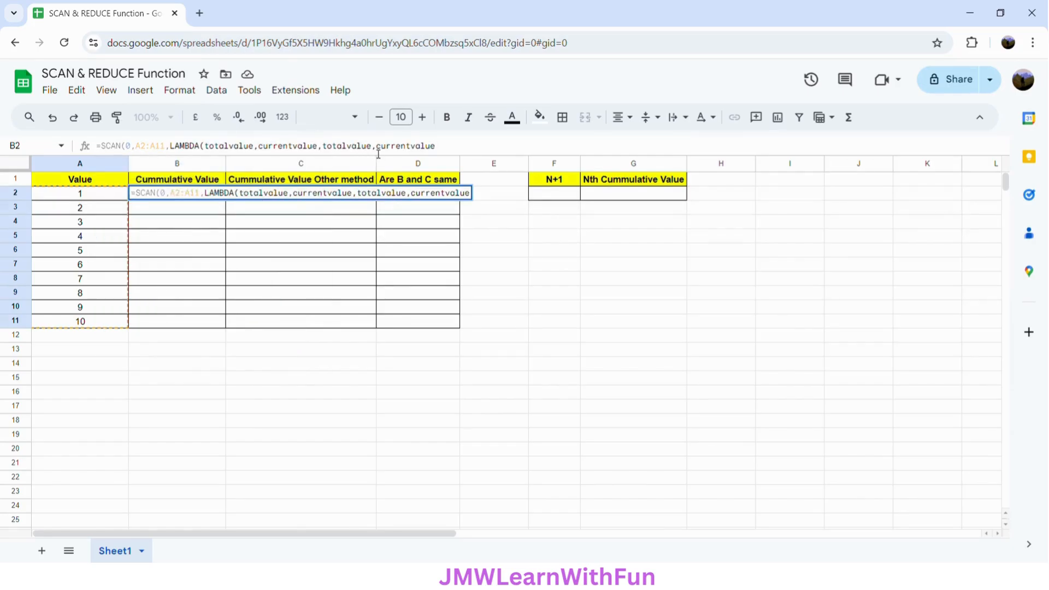
{"action": "key", "text": "BackSpace"}
{"action": "type", "text": "+"}
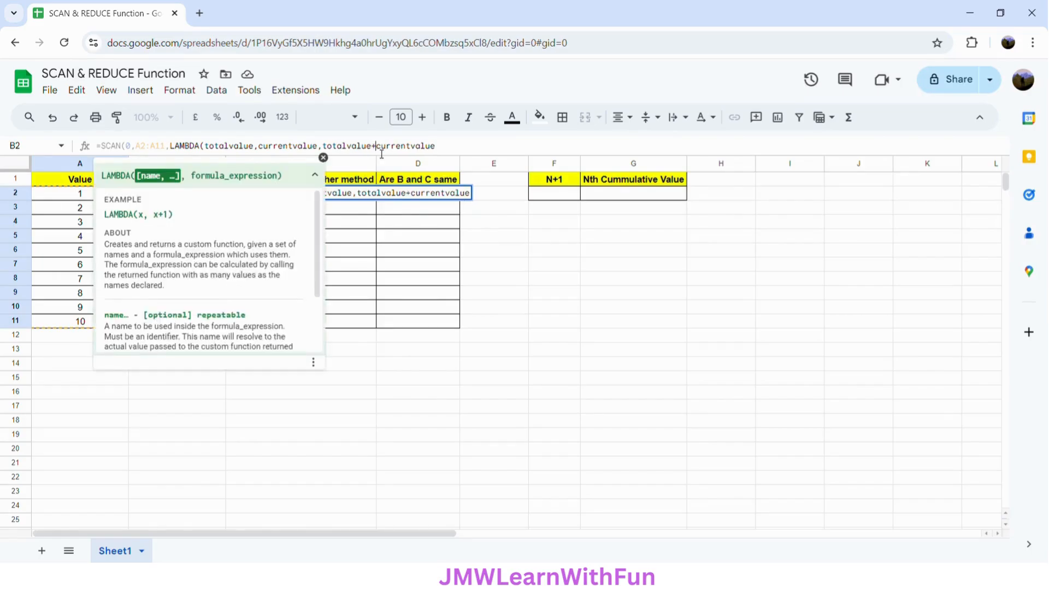
{"action": "left_click", "coordinate": [446, 151]}
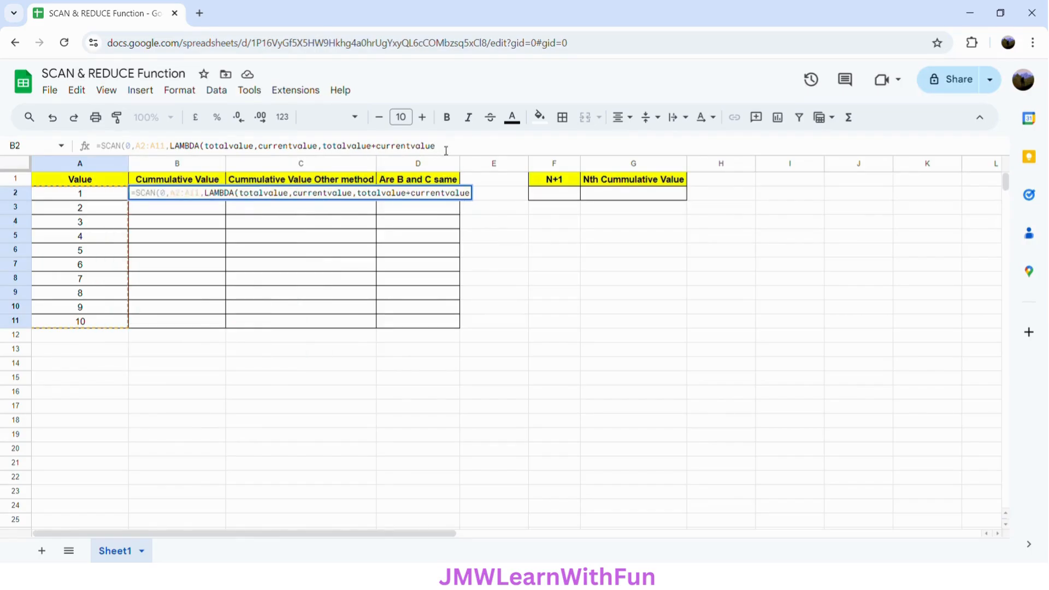
{"action": "type", "text": "))"}
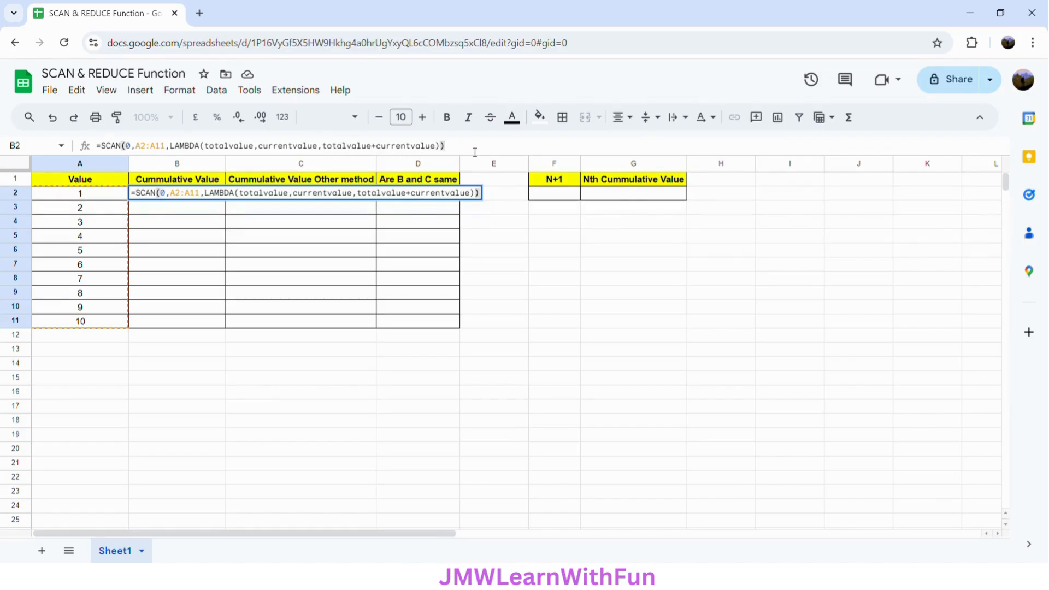
{"action": "key", "text": "Return"}
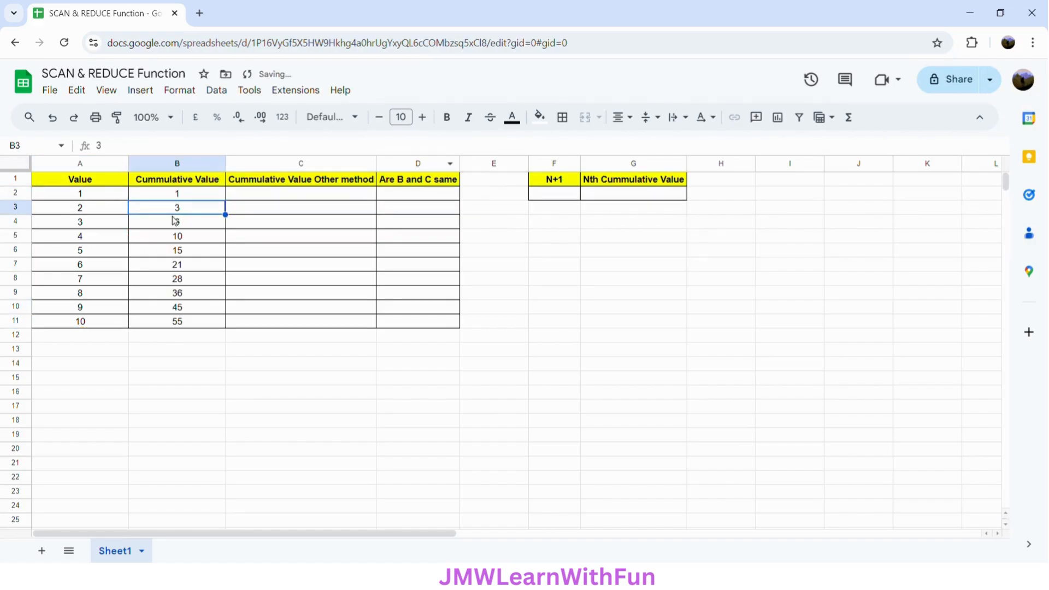
{"action": "left_click", "coordinate": [169, 197]}
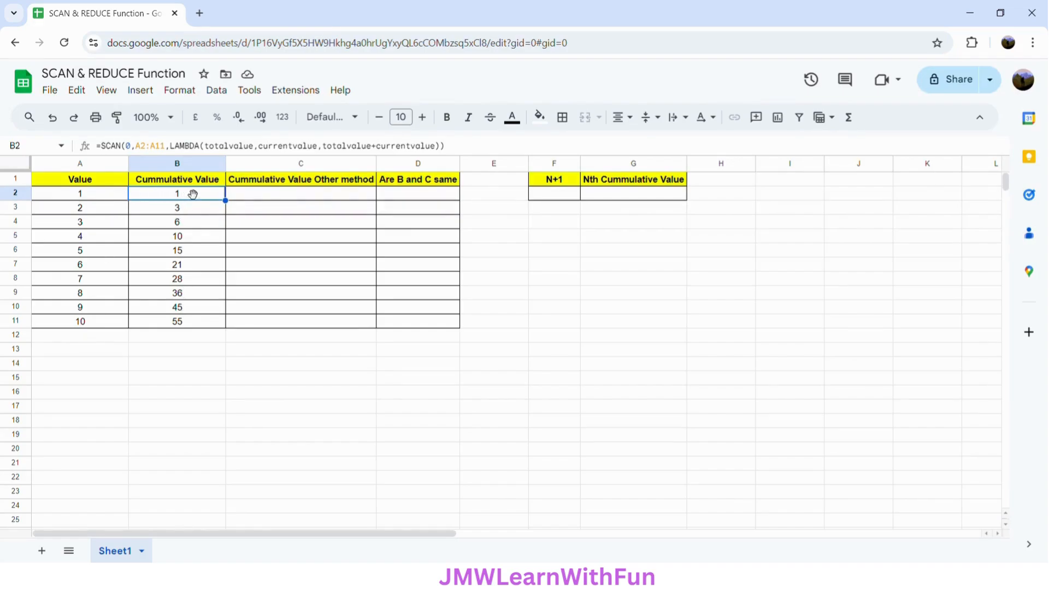
- Enter the formula =A2 in C2 as the first value of the other cumulative method
{"action": "left_click", "coordinate": [267, 201]}
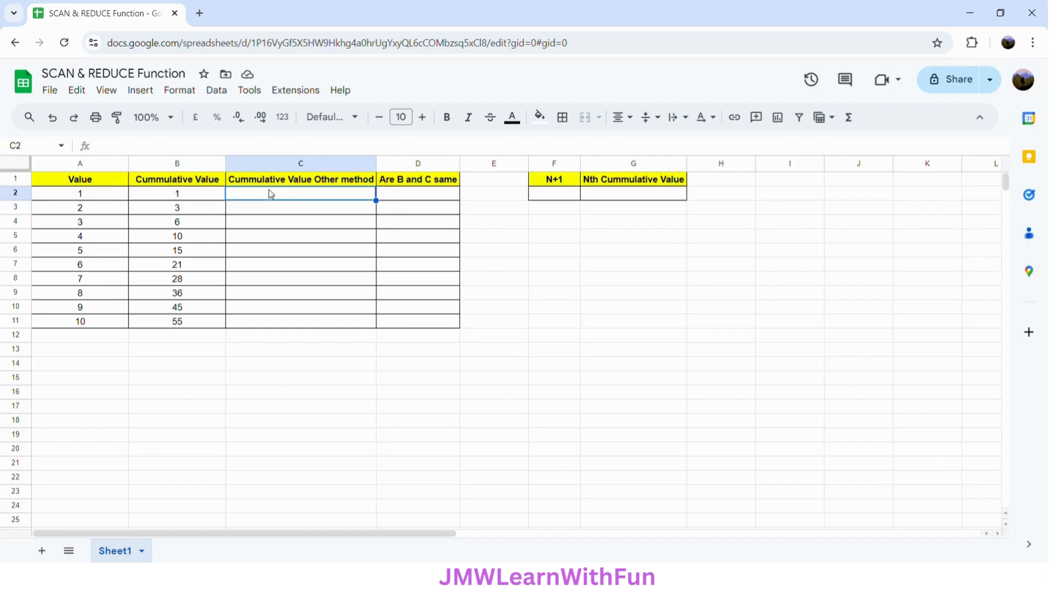
{"action": "type", "text": "="}
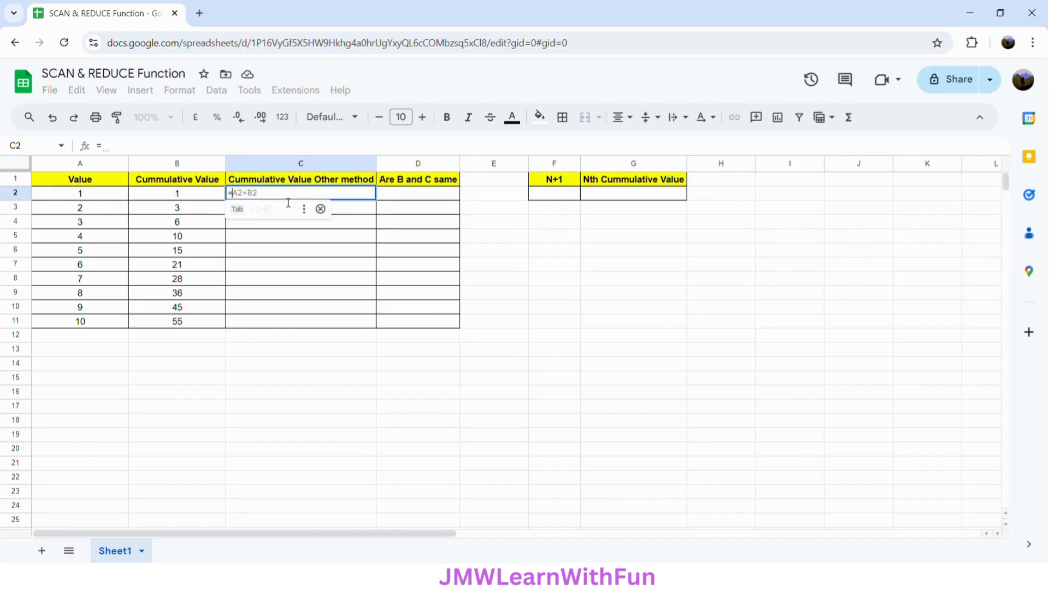
{"action": "left_click", "coordinate": [97, 192]}
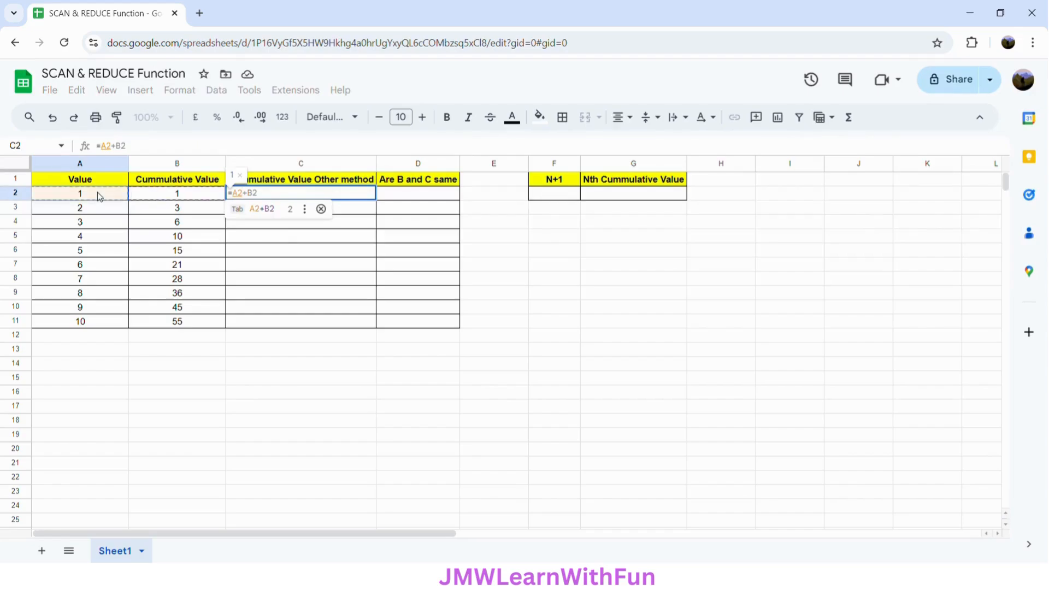
{"action": "key", "text": "Tab"}
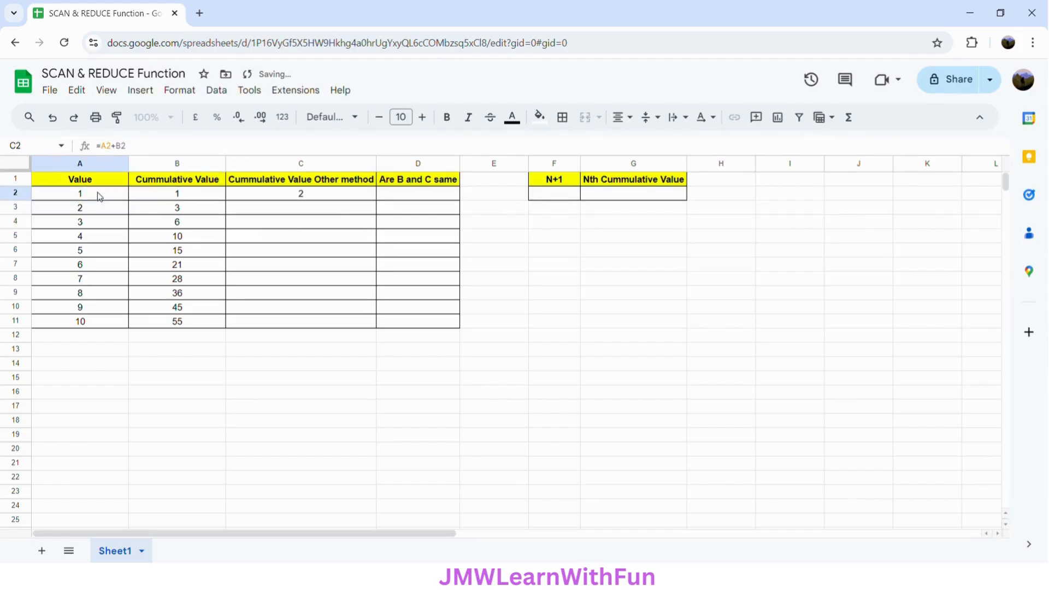
{"action": "double_click", "coordinate": [266, 197]}
{"action": "key", "text": "BackSpace"}
{"action": "key", "text": "BackSpace"}
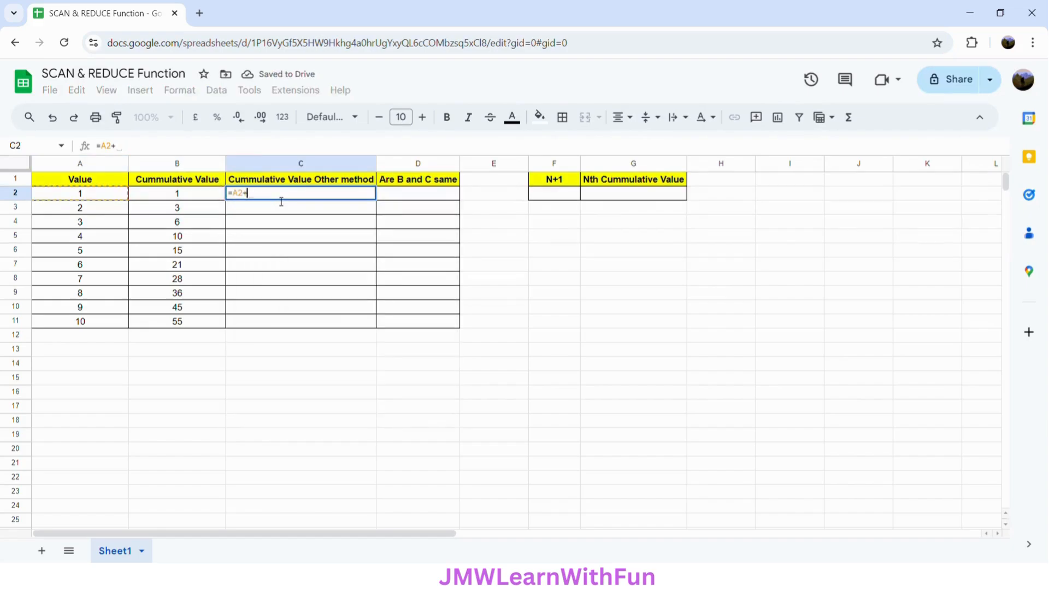
{"action": "key", "text": "BackSpace"}
{"action": "key", "text": "Return"}
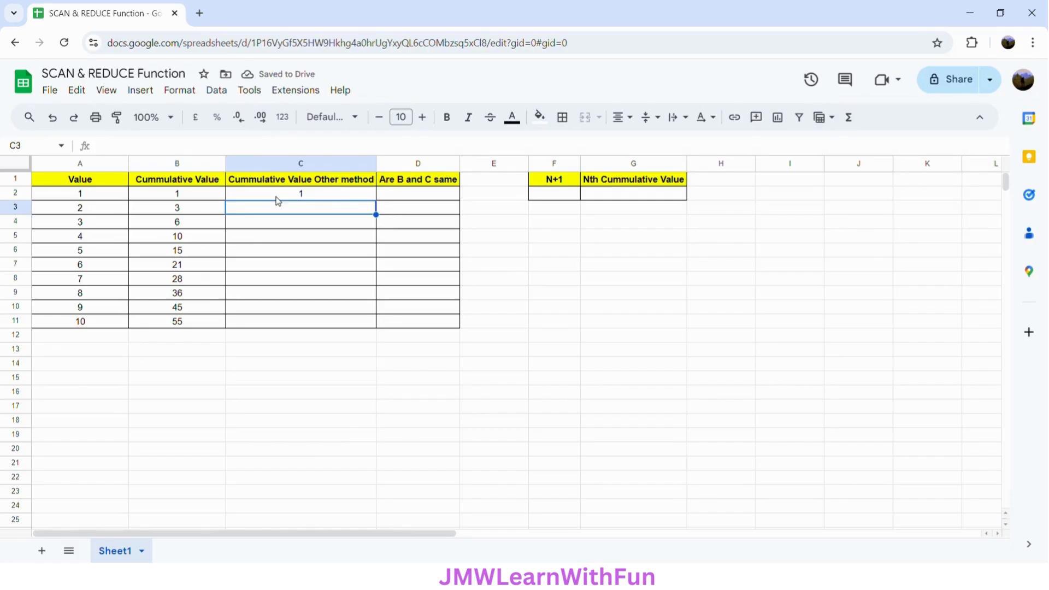
- Start a formula in cell C3 for the second cumulative value of the other method
{"action": "type", "text": "="}
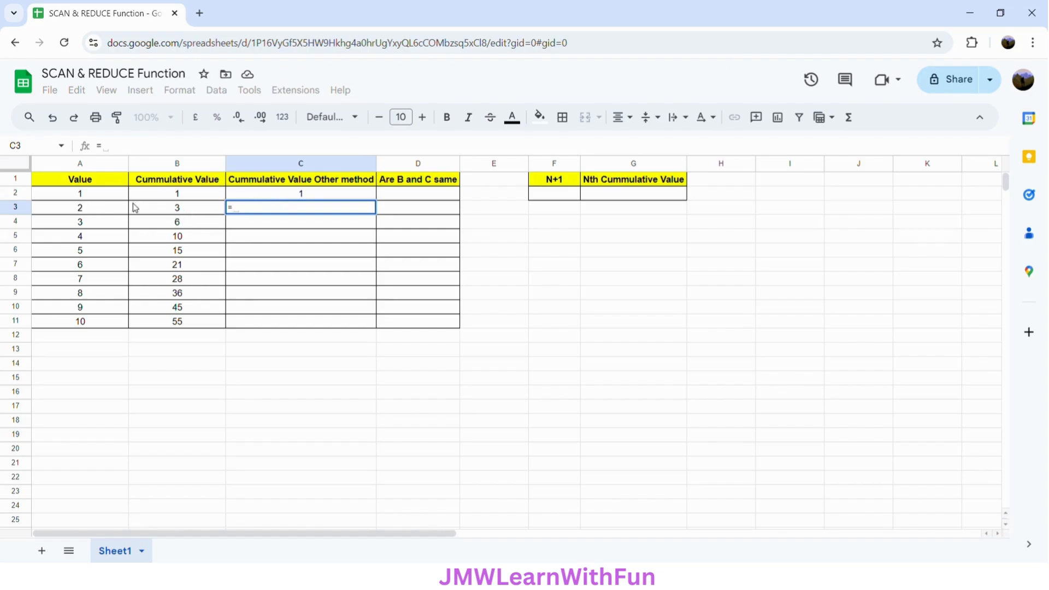
{"action": "left_click", "coordinate": [80, 208]}
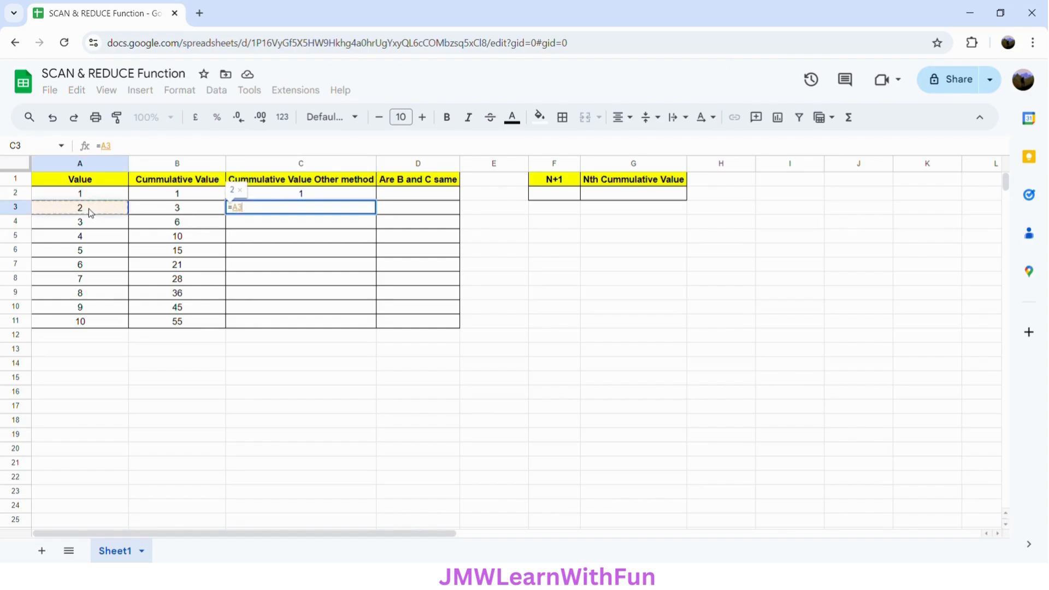
{"action": "type", "text": "+"}
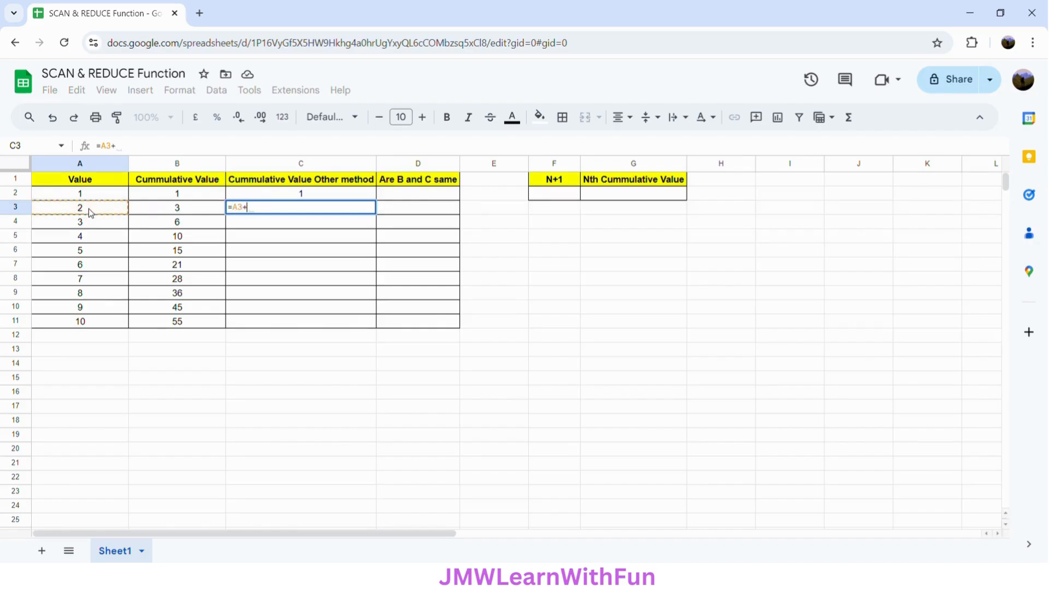
{"action": "key", "text": "BackSpace"}
{"action": "key", "text": "BackSpace"}
{"action": "key", "text": "BackSpace"}
- Complete the C3 formula as =C2+A3 and fill it down to C11
{"action": "left_click", "coordinate": [265, 200]}
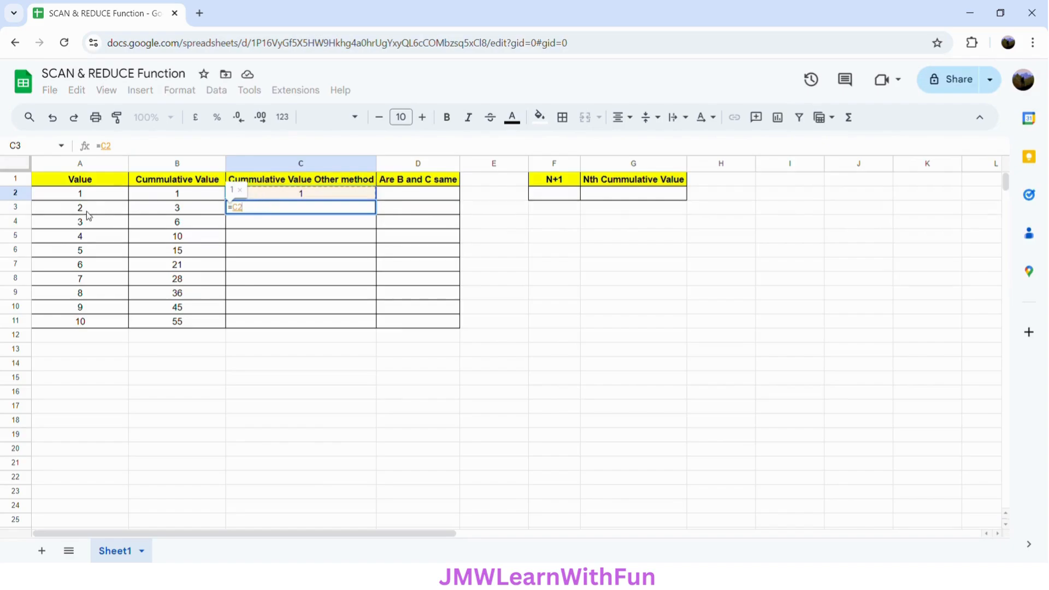
{"action": "type", "text": "+"}
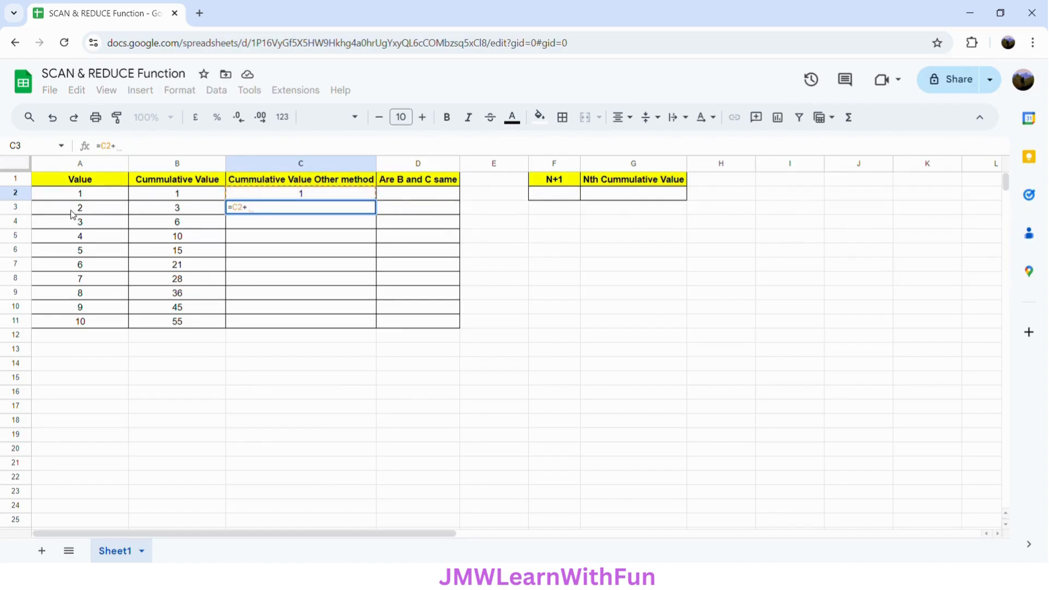
{"action": "left_click", "coordinate": [73, 214]}
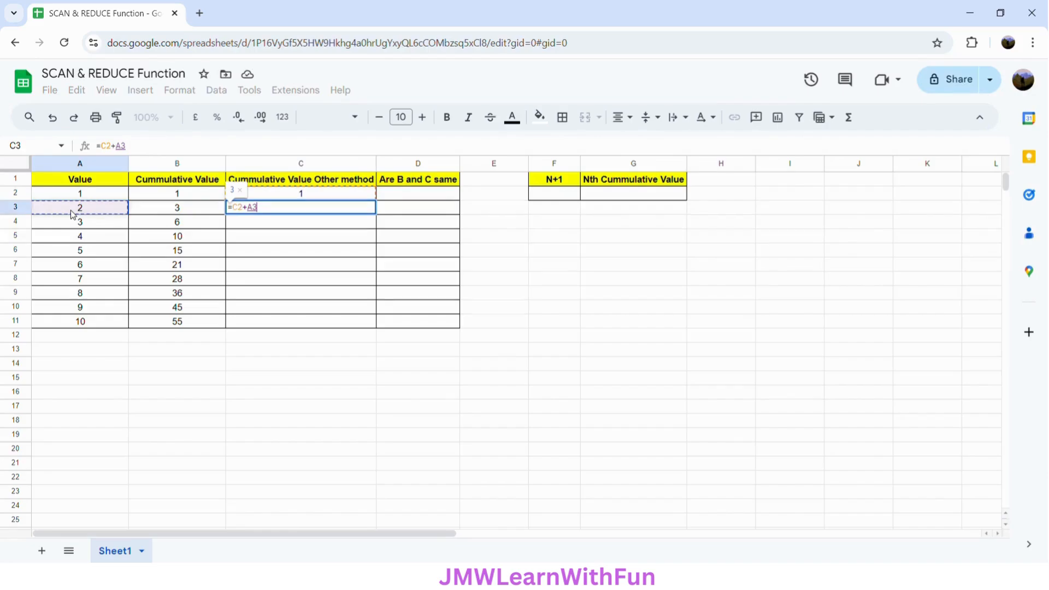
{"action": "key", "text": "Return"}
{"action": "left_click", "coordinate": [366, 212]}
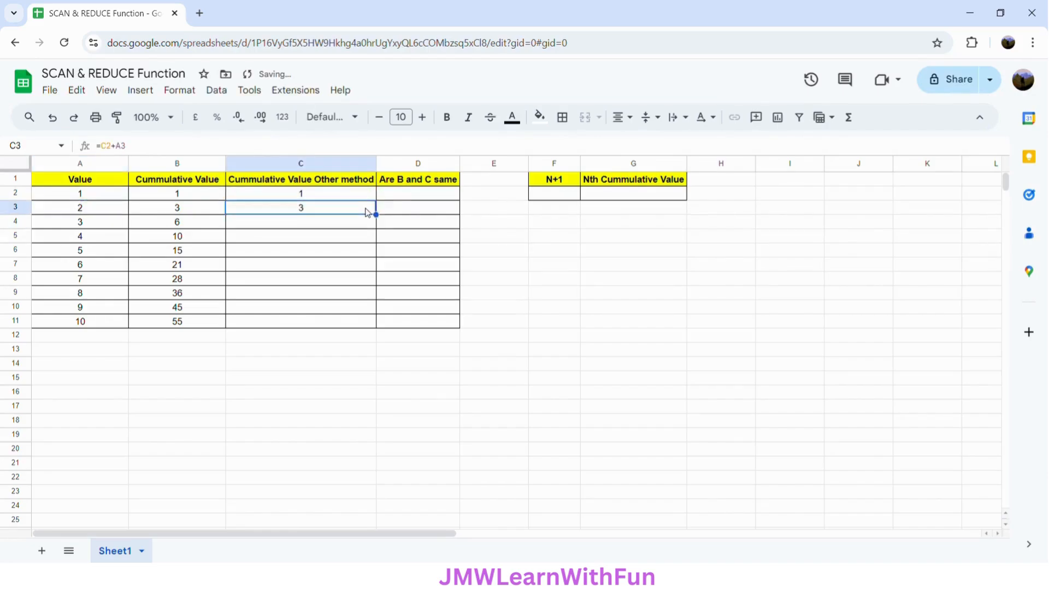
{"action": "double_click", "coordinate": [382, 222]}
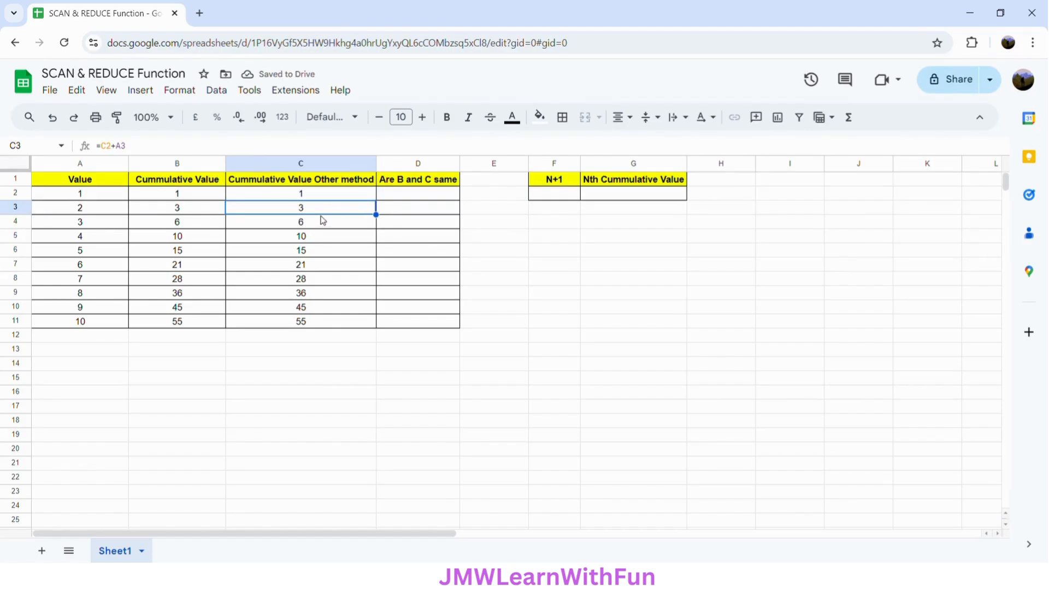
- Enter the comparison formula =B2=C2 in D2 and fill it down to D11
{"action": "left_click", "coordinate": [410, 198]}
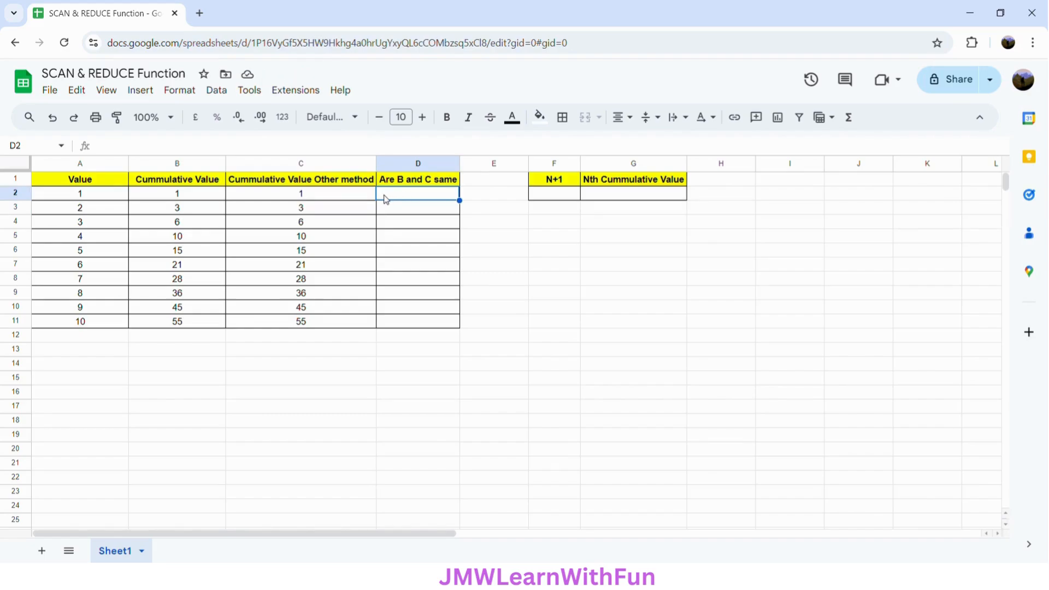
{"action": "type", "text": "="}
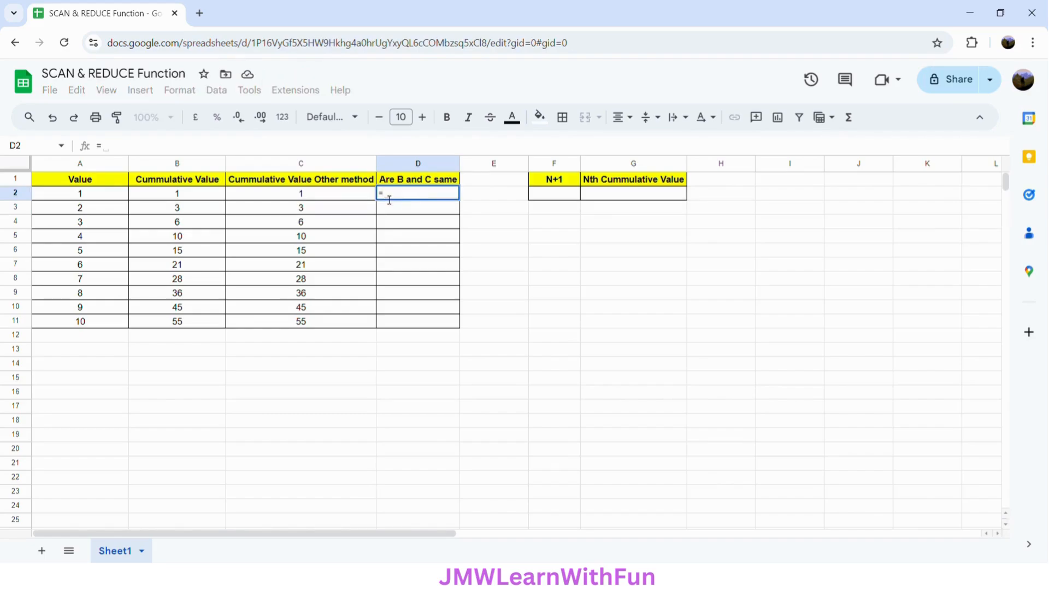
{"action": "left_click", "coordinate": [209, 199]}
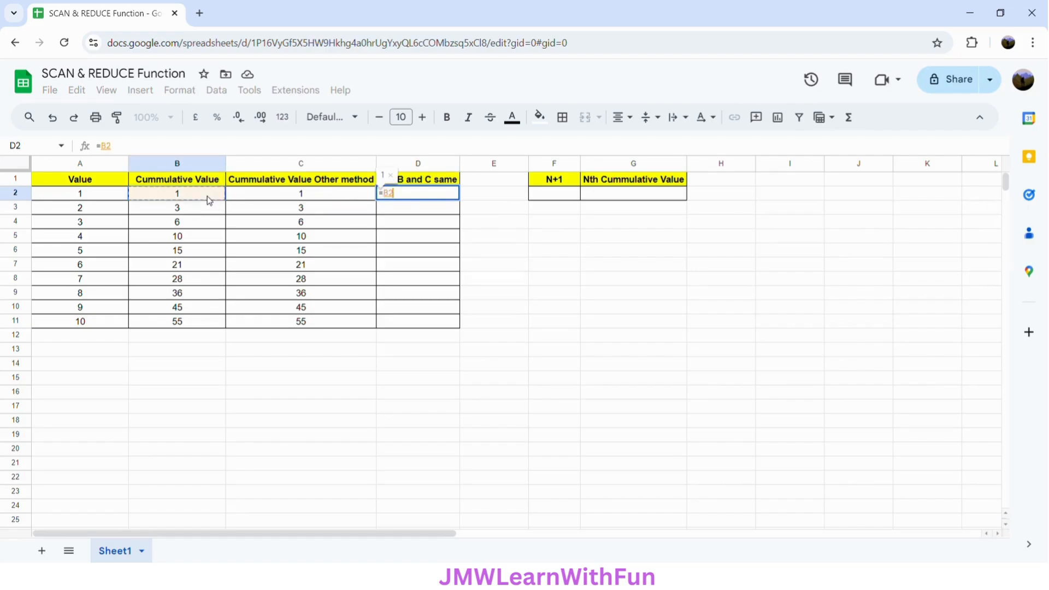
{"action": "type", "text": "="}
{"action": "left_click", "coordinate": [289, 198]}
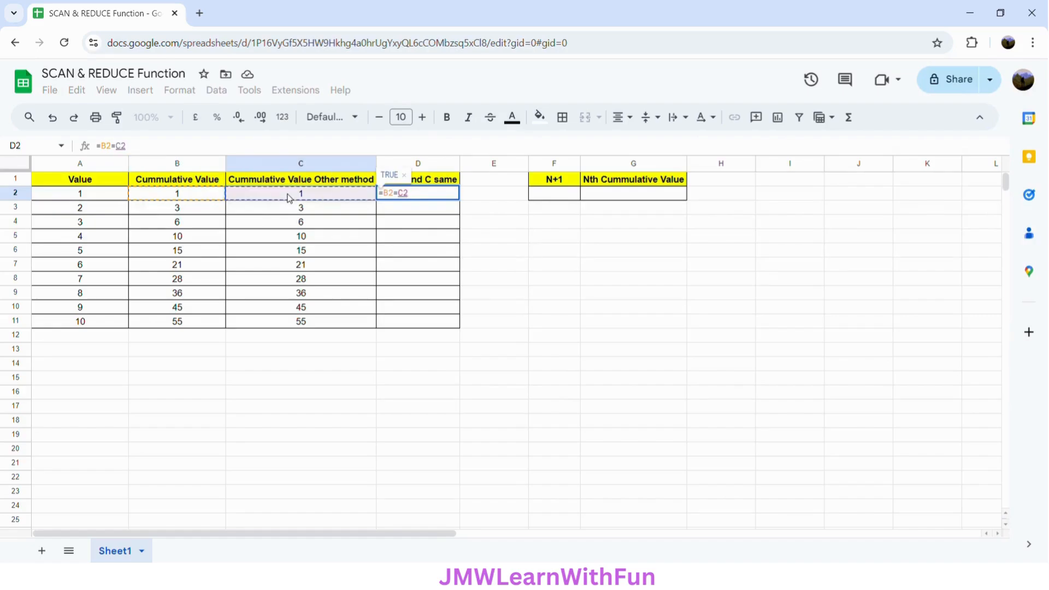
{"action": "key", "text": "Return"}
{"action": "left_click", "coordinate": [443, 196]}
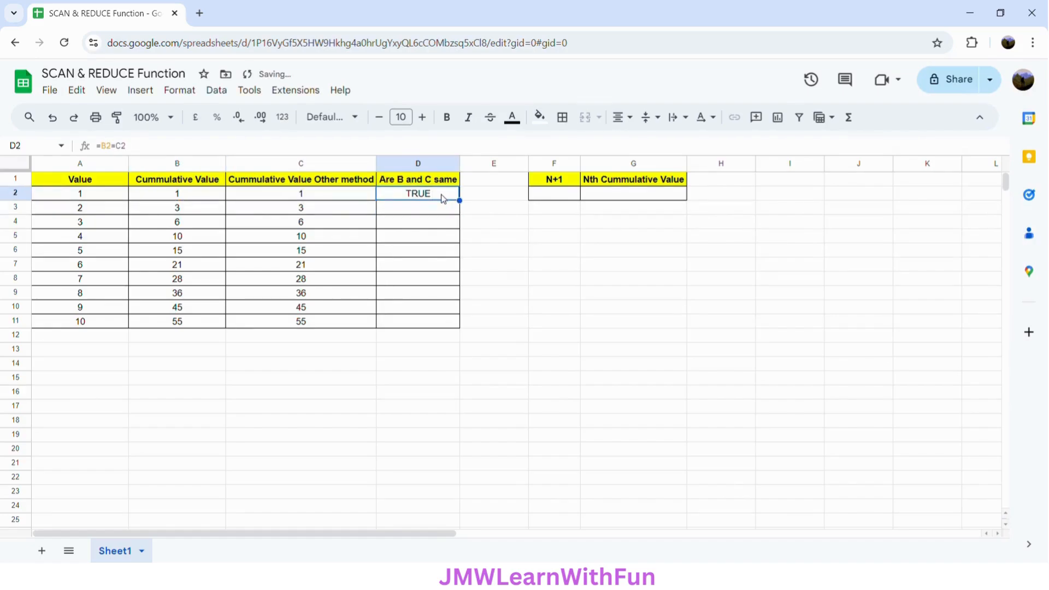
{"action": "left_click_drag", "start_coordinate": [460, 201], "coordinate": [448, 332]}
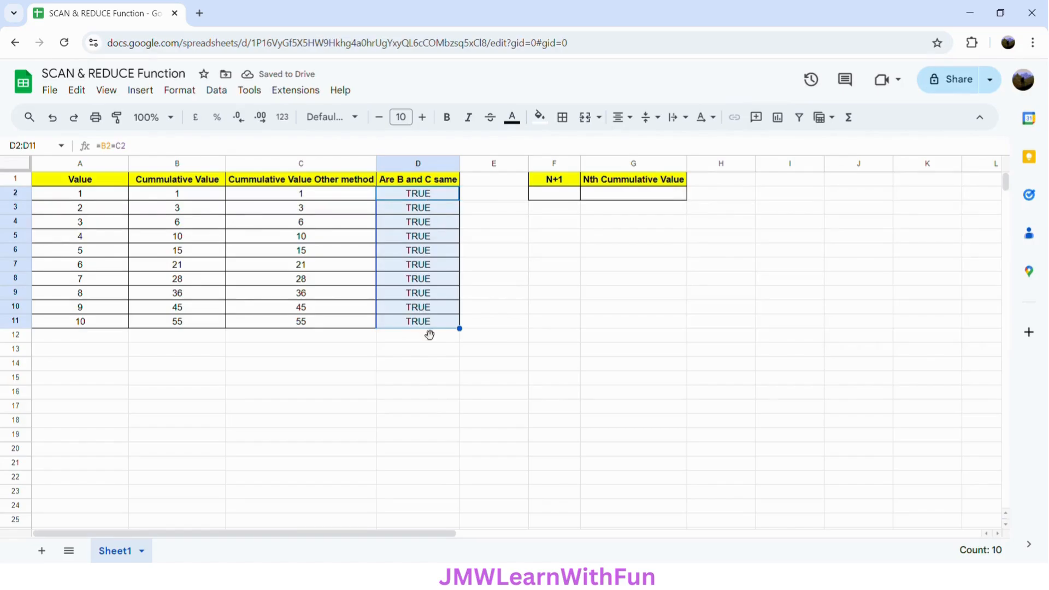
{"action": "left_click", "coordinate": [198, 195]}
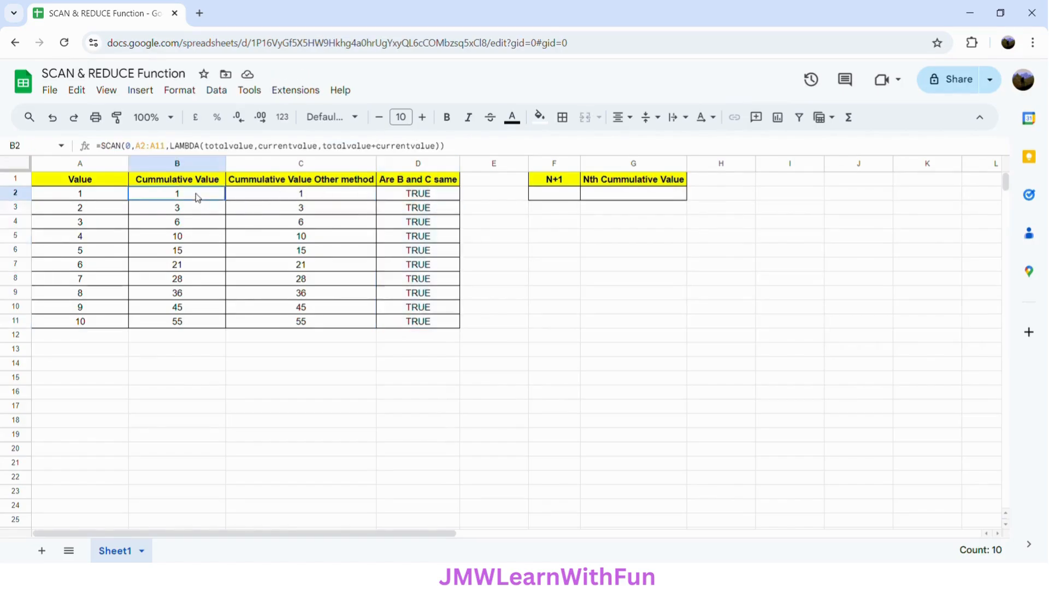
{"action": "left_click", "coordinate": [318, 198]}
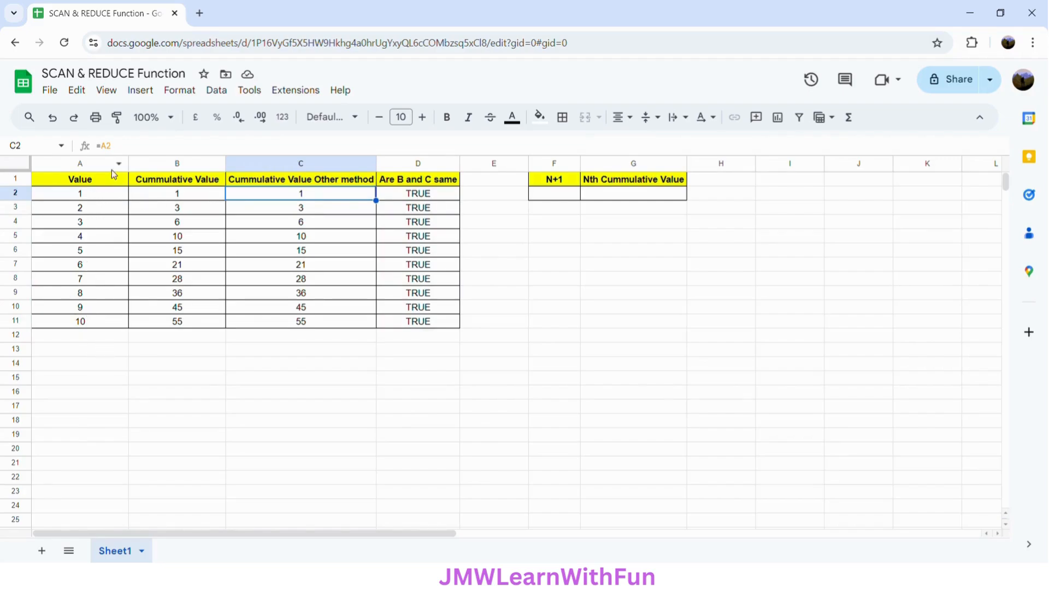
- Enter 2 in F2 as the N+1 value
{"action": "left_click", "coordinate": [563, 195]}
{"action": "type", "text": "2"}
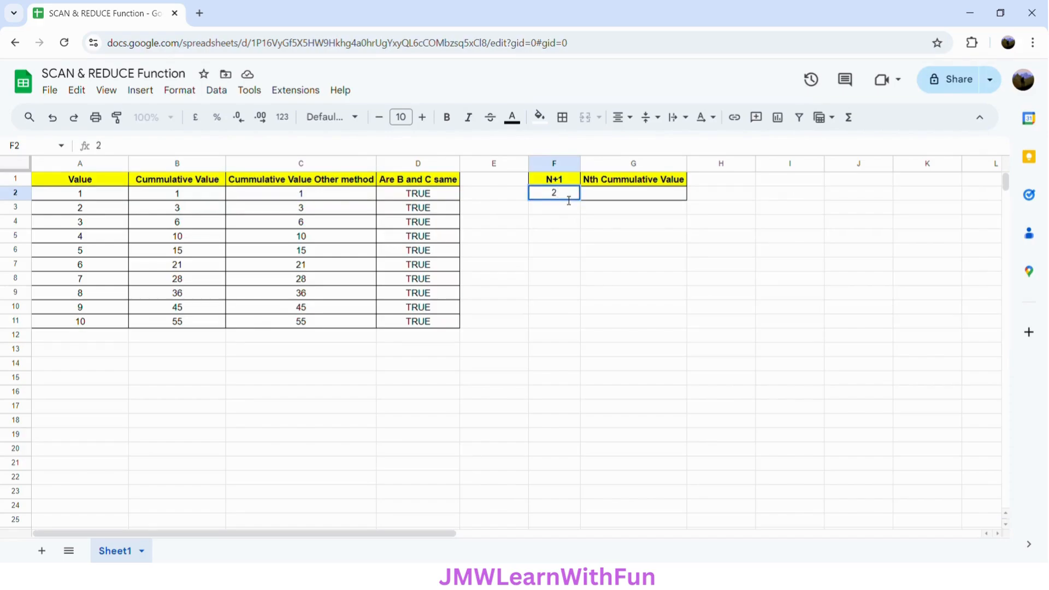
- Start a REDUCE formula in G2 with initial value 0 and the range A2:A11
{"action": "left_click", "coordinate": [612, 196]}
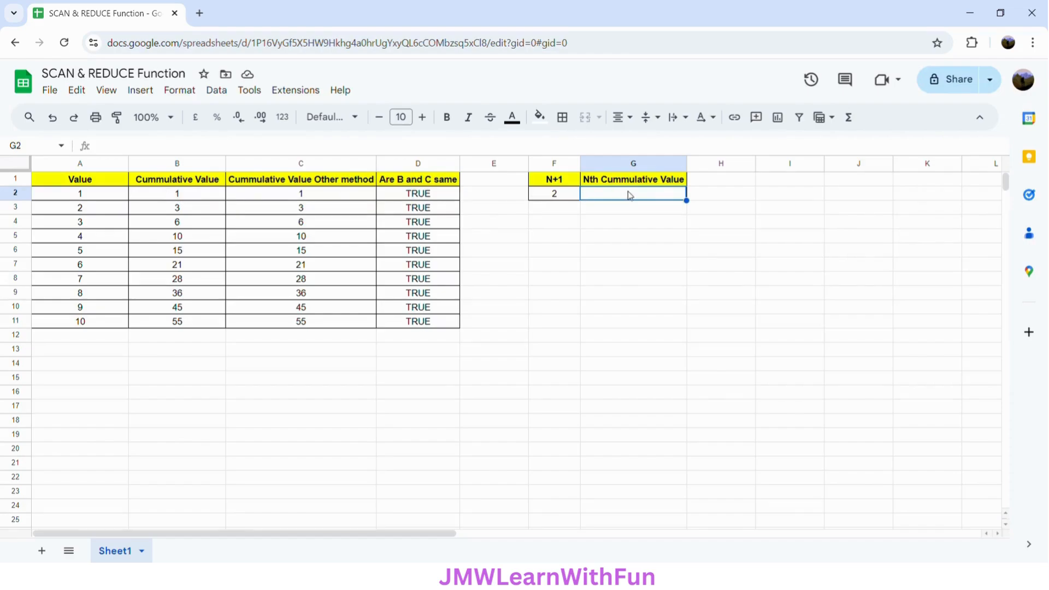
{"action": "type", "text": "="}
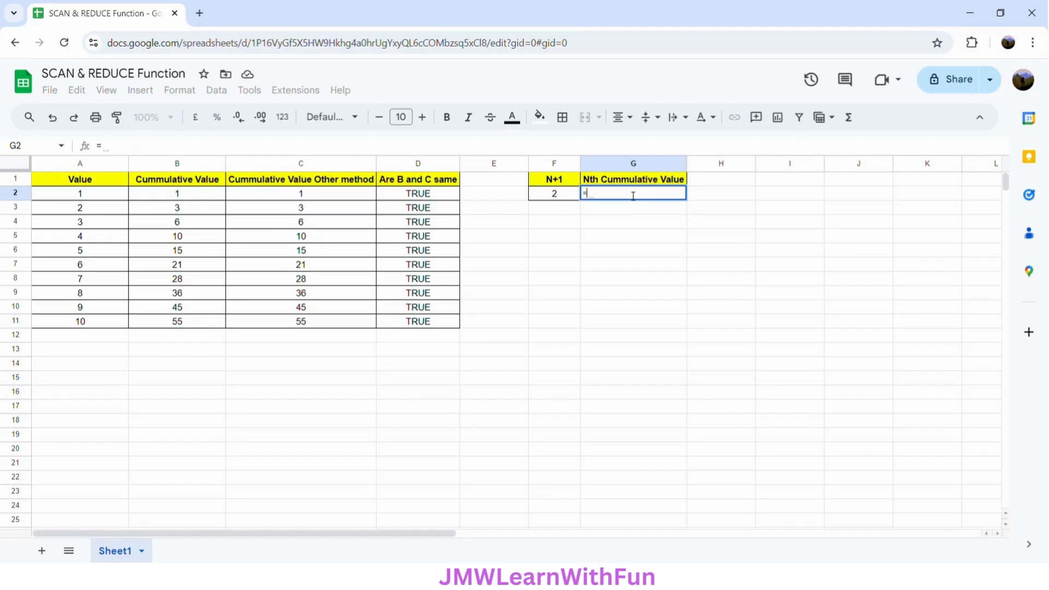
{"action": "type", "text": "REDUCE"}
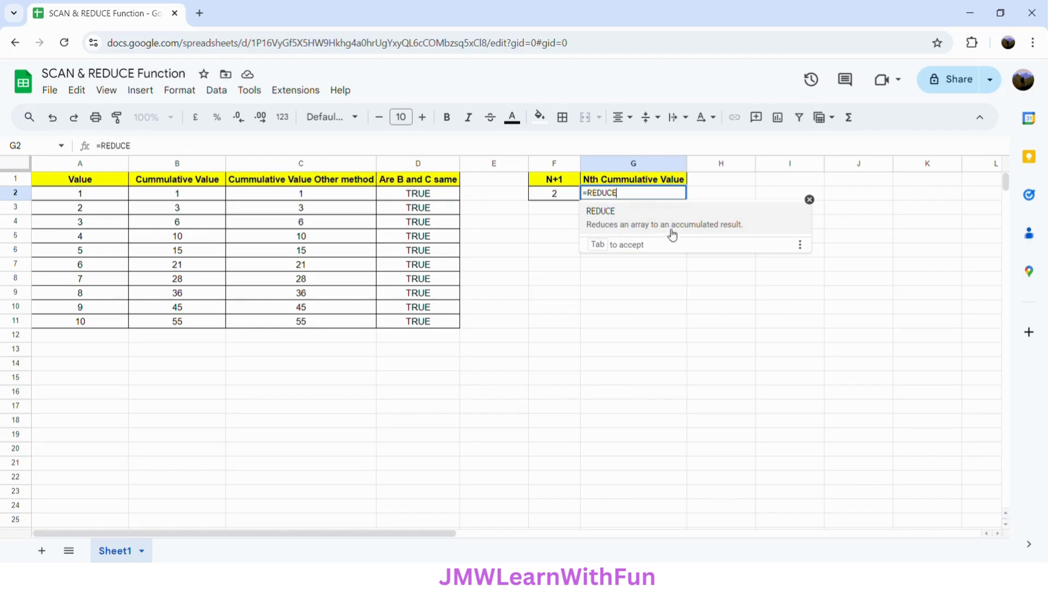
{"action": "left_click", "coordinate": [741, 234]}
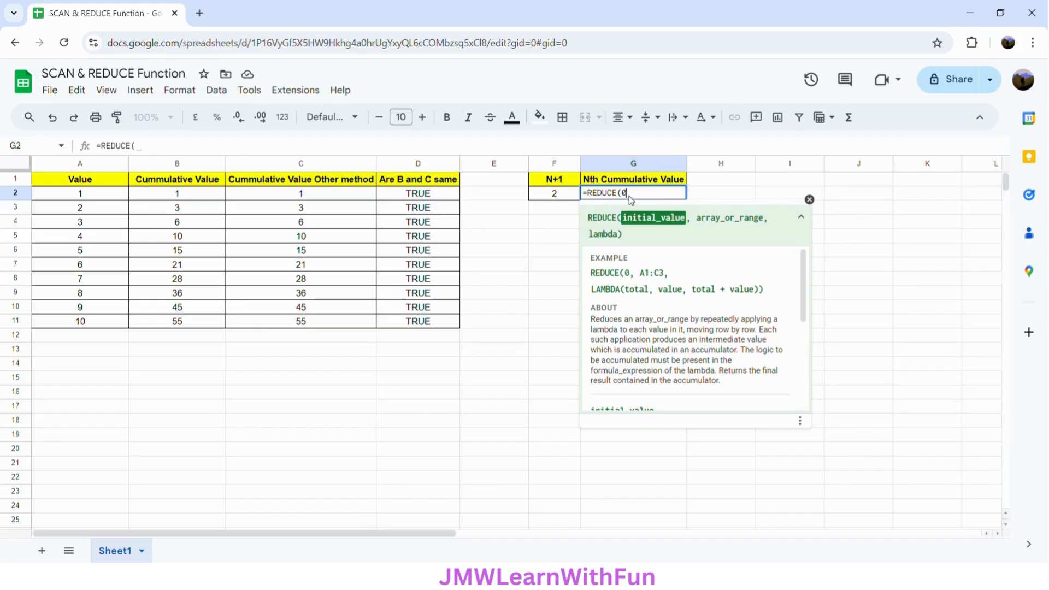
{"action": "type", "text": "0,"}
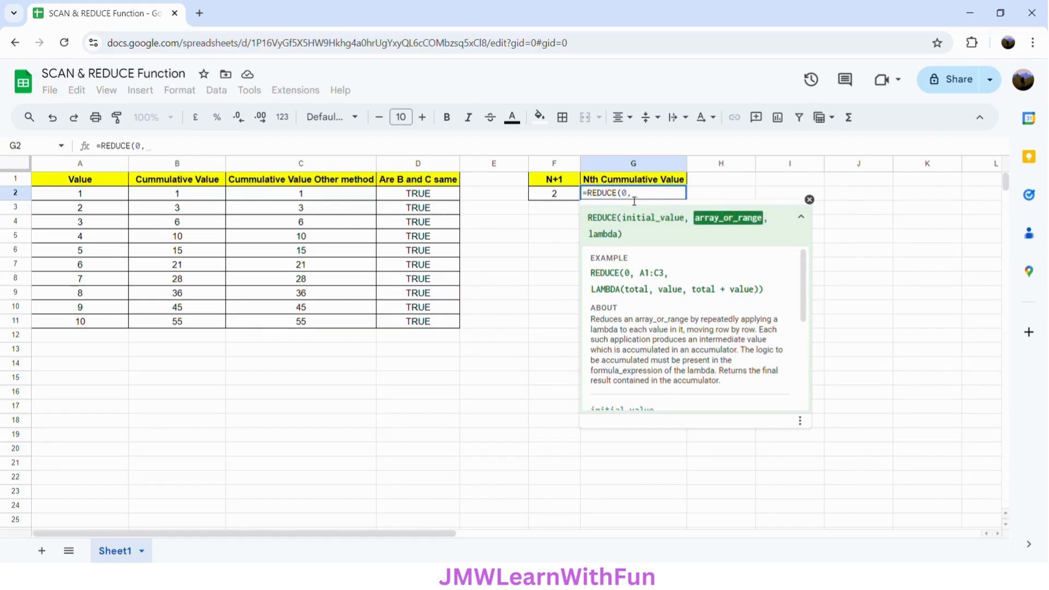
{"action": "left_click_drag", "start_coordinate": [101, 198], "coordinate": [107, 322]}
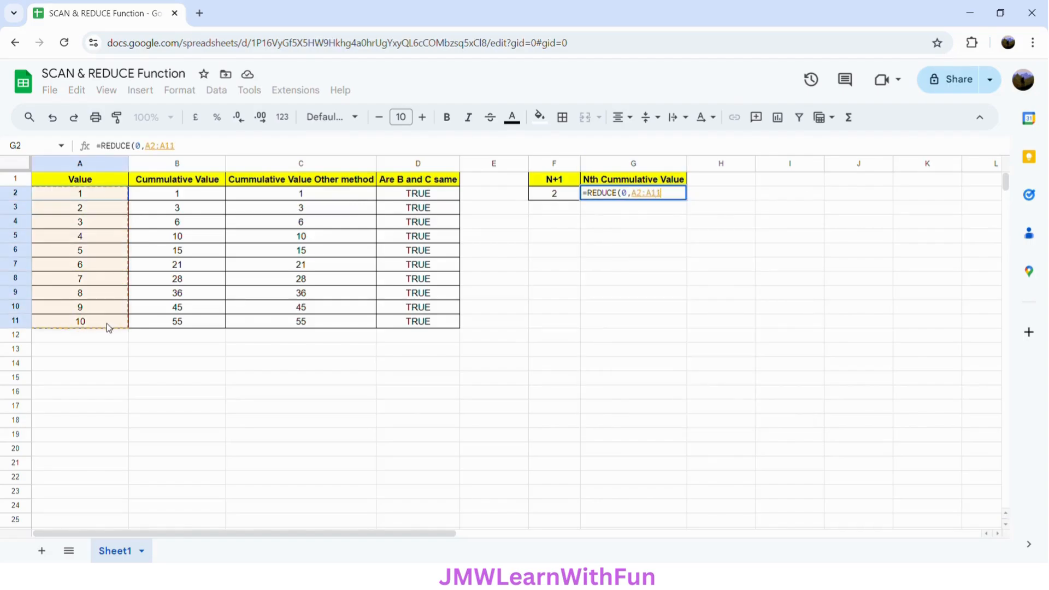
{"action": "type", "text": ","}
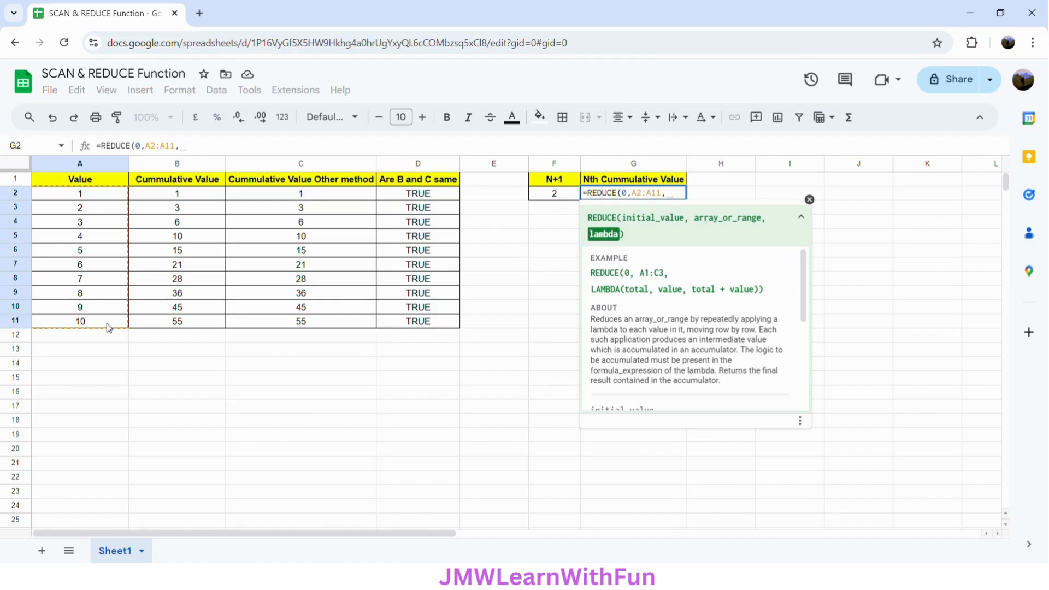
- Add a LAMBDA function to the REDUCE formula with the parameter names totalvalue and currentvalue
{"action": "type", "text": "LAMB"}
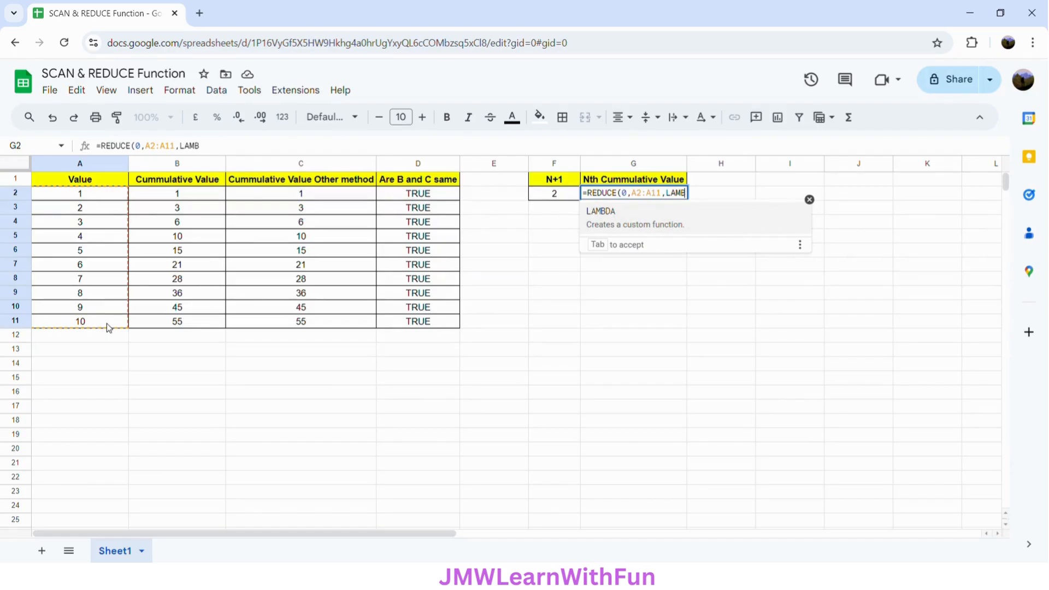
{"action": "type", "text": "DA("}
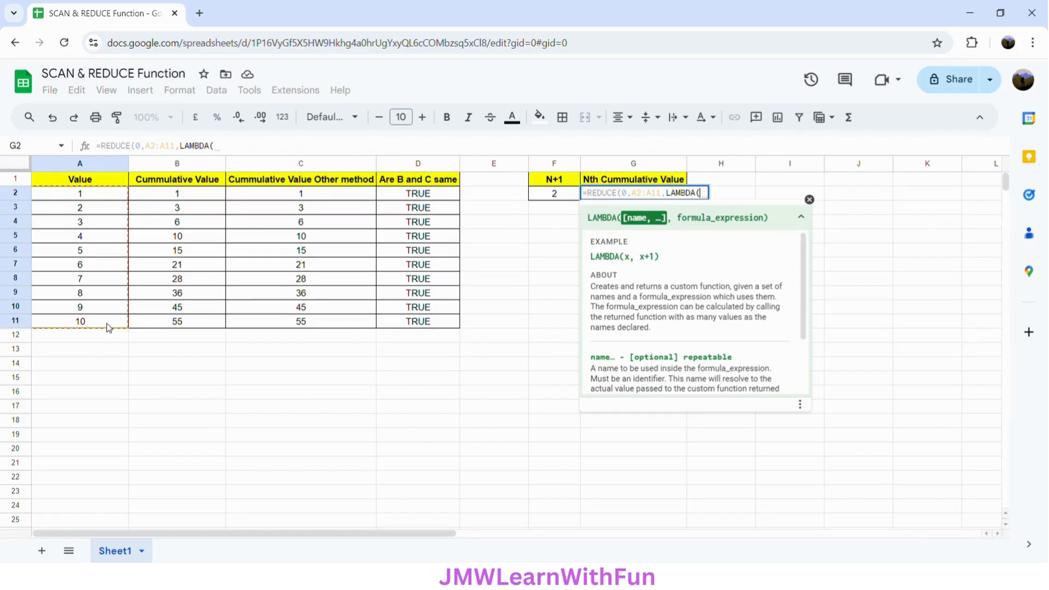
{"action": "type", "text": "totalva"}
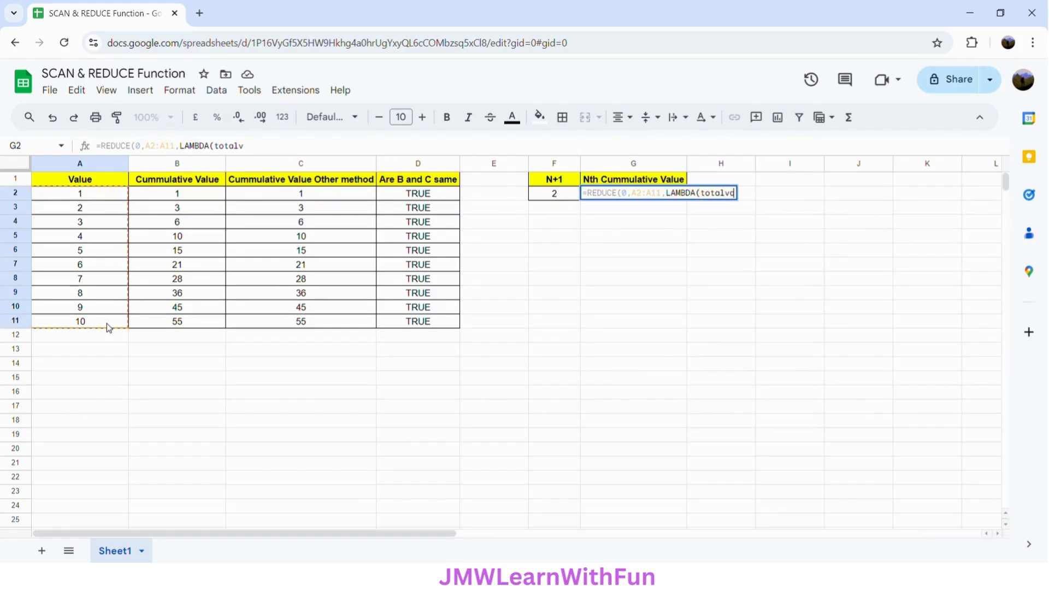
{"action": "type", "text": "lue,c"}
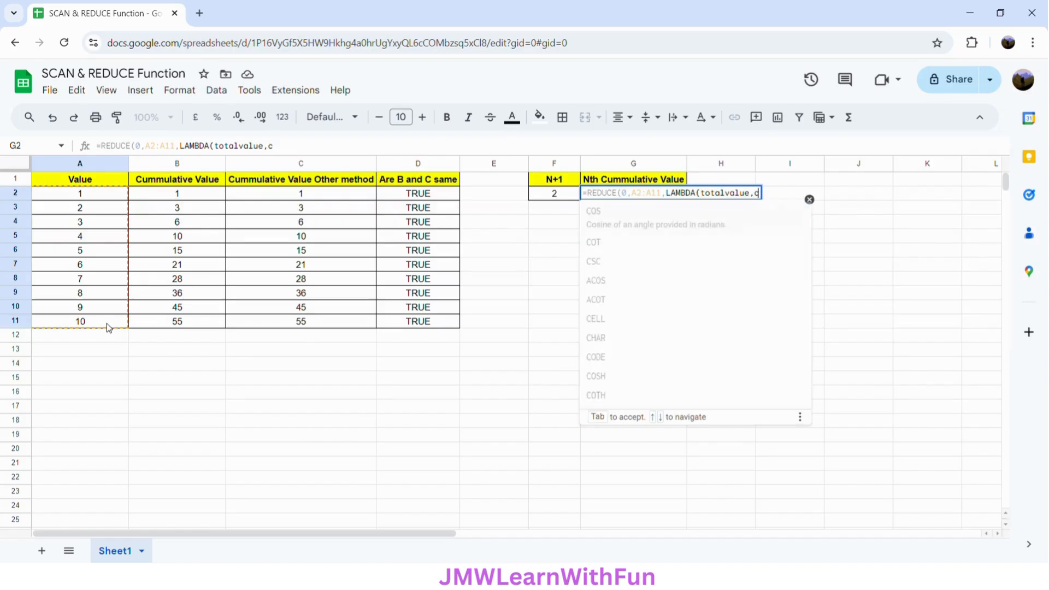
{"action": "type", "text": "urrentvalue"}
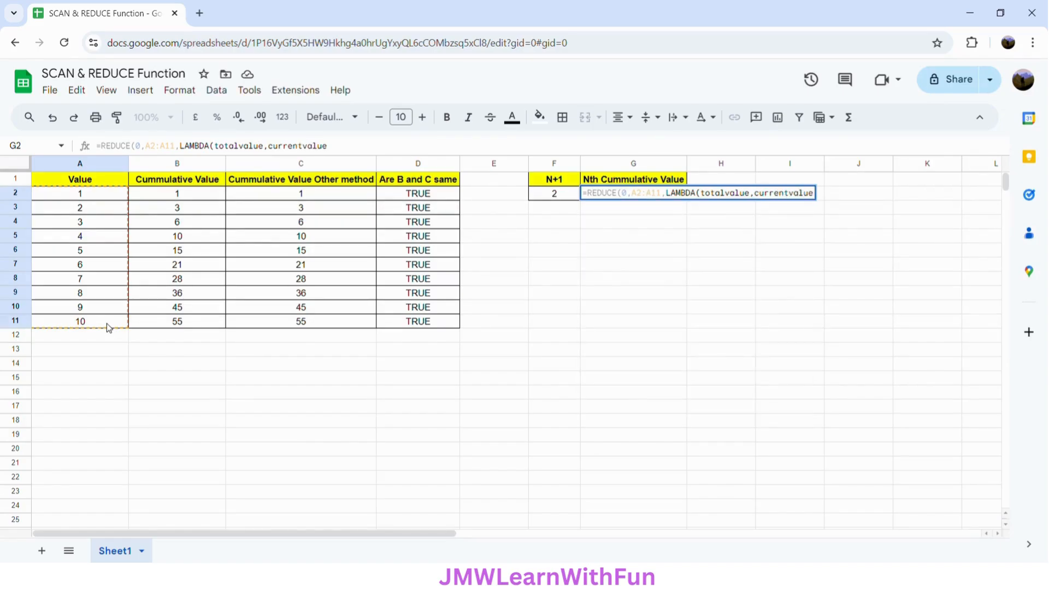
{"action": "type", "text": ","}
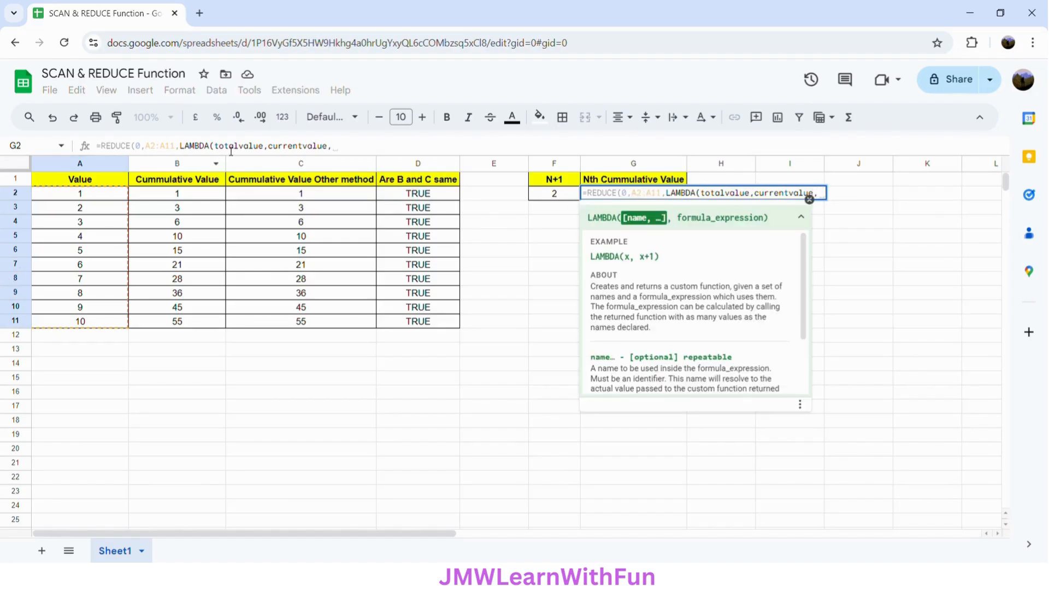
- Reuse the copied parameter names to form the LAMBDA expression totalvalue+currentvalue and close both functions in the REDUCE formula
{"action": "mouse_move", "coordinate": [220, 147]}
{"action": "left_mouse_down"}
{"action": "mouse_move", "coordinate": [337, 149]}
{"action": "mouse_move", "coordinate": [217, 157]}
{"action": "left_mouse_up"}
{"action": "key", "text": "ctrl+c"}
{"action": "left_click", "coordinate": [337, 148]}
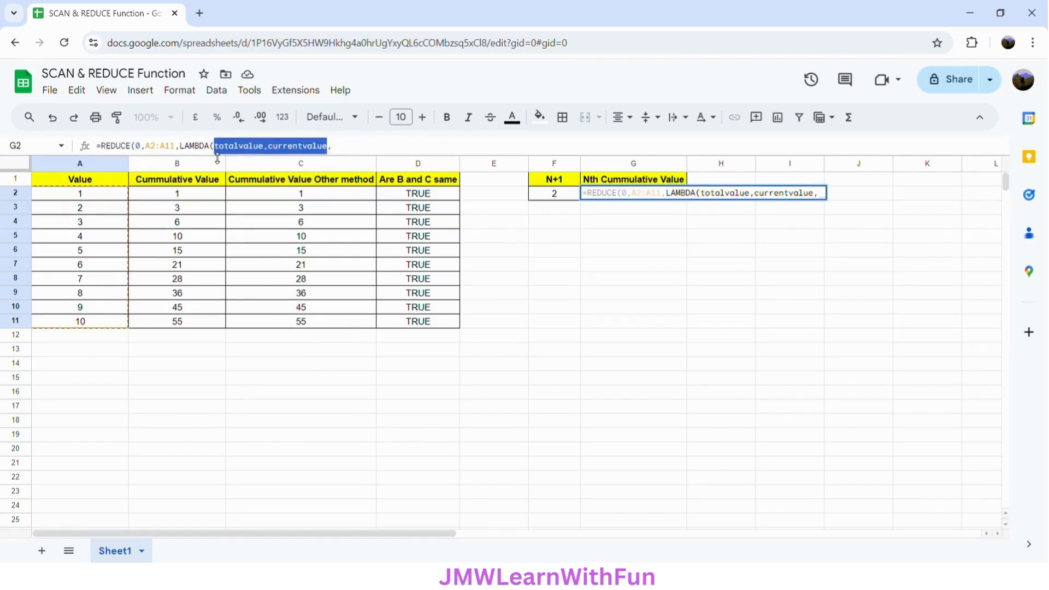
{"action": "left_click", "coordinate": [347, 155]}
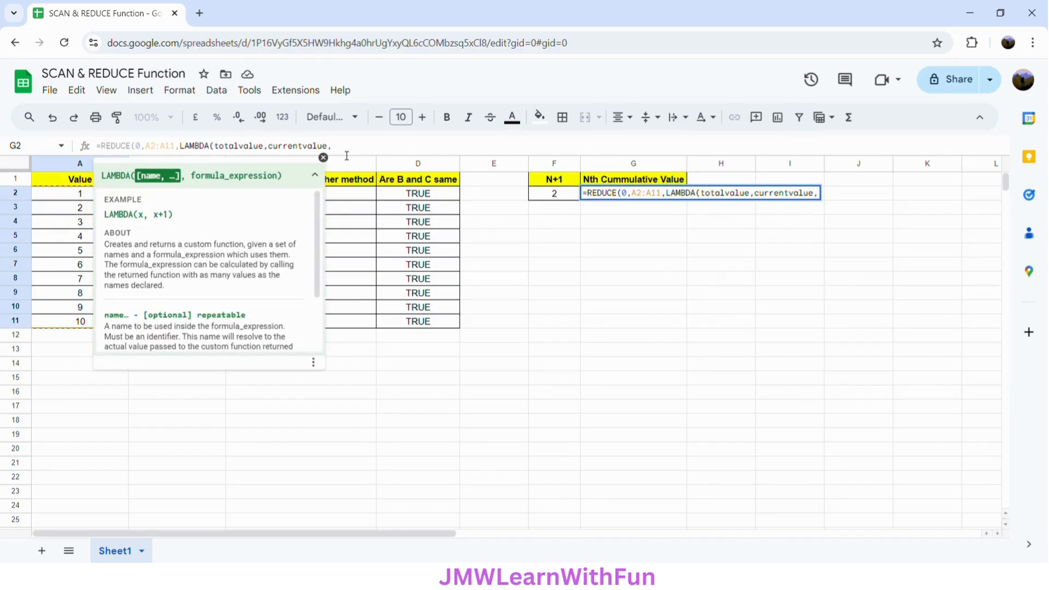
{"action": "key", "text": "ctrl+v"}
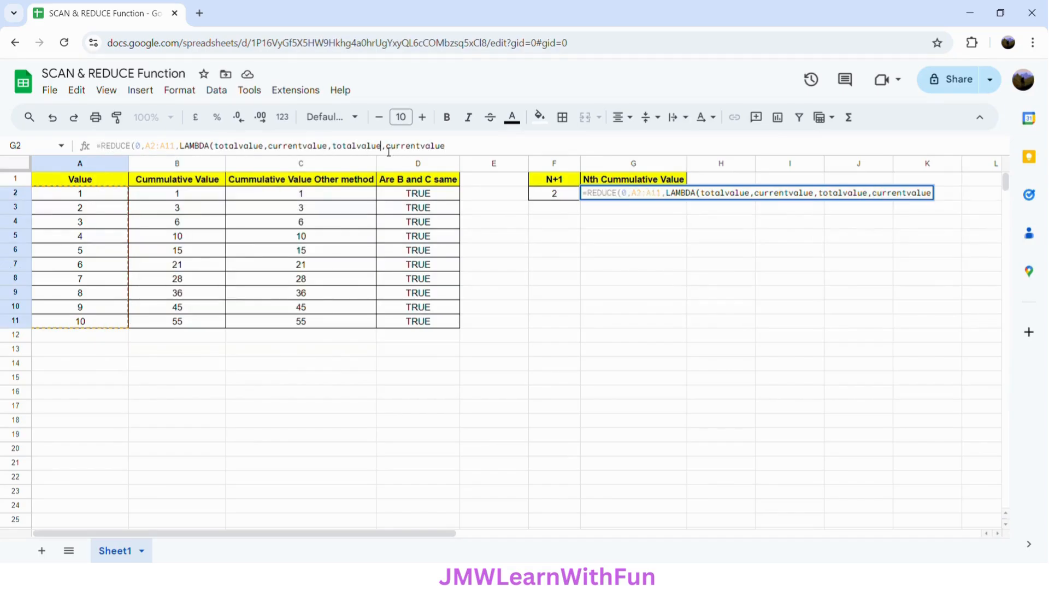
{"action": "key", "text": "Delete"}
{"action": "type", "text": "+"}
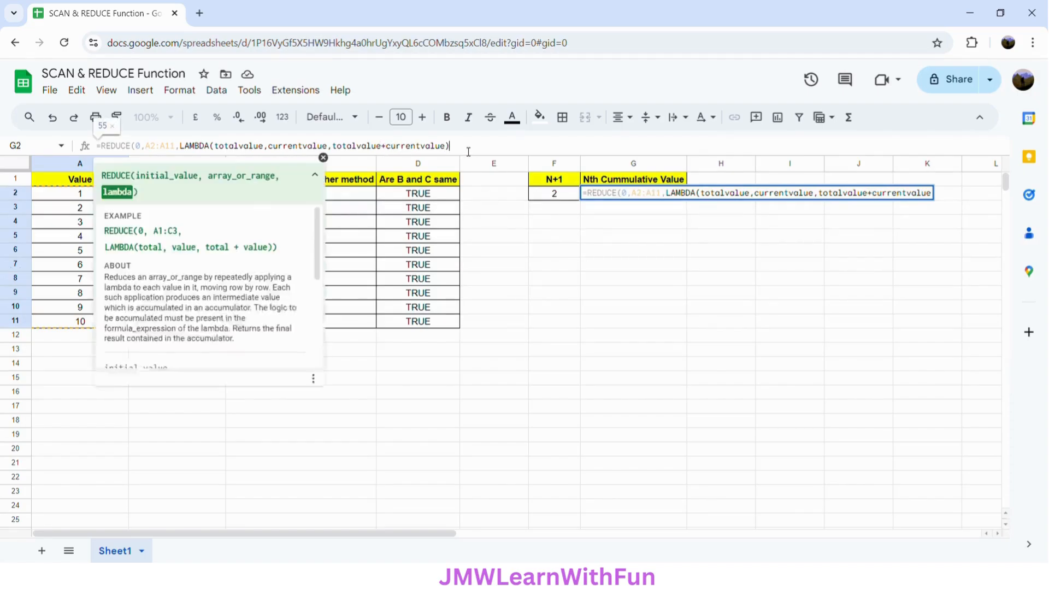
{"action": "type", "text": "))"}
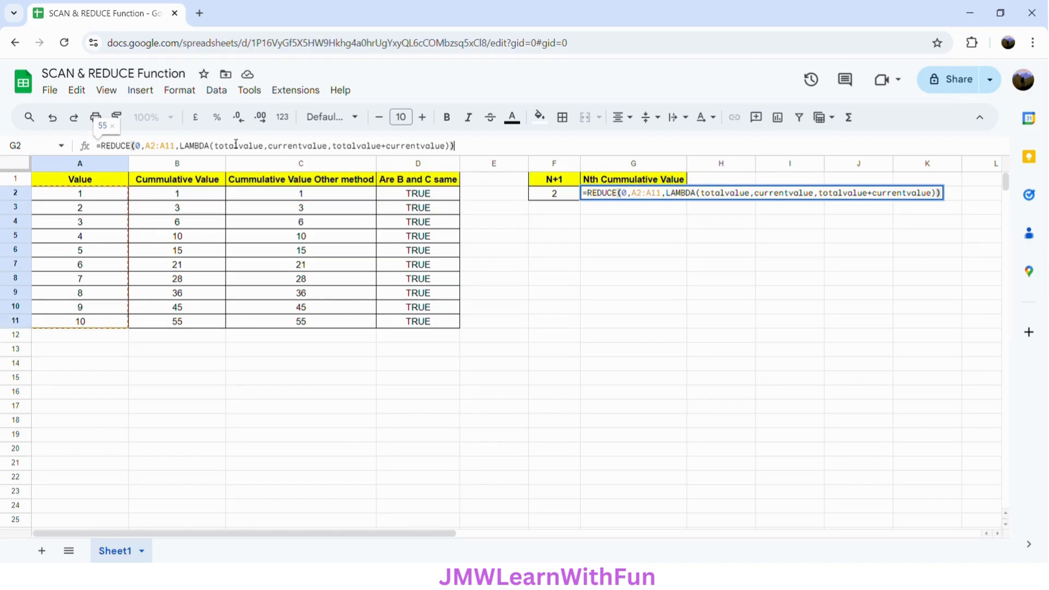
- Insert an opening INDIRECT function before the A2:A11 range in the G2 REDUCE formula
{"action": "left_click", "coordinate": [178, 147]}
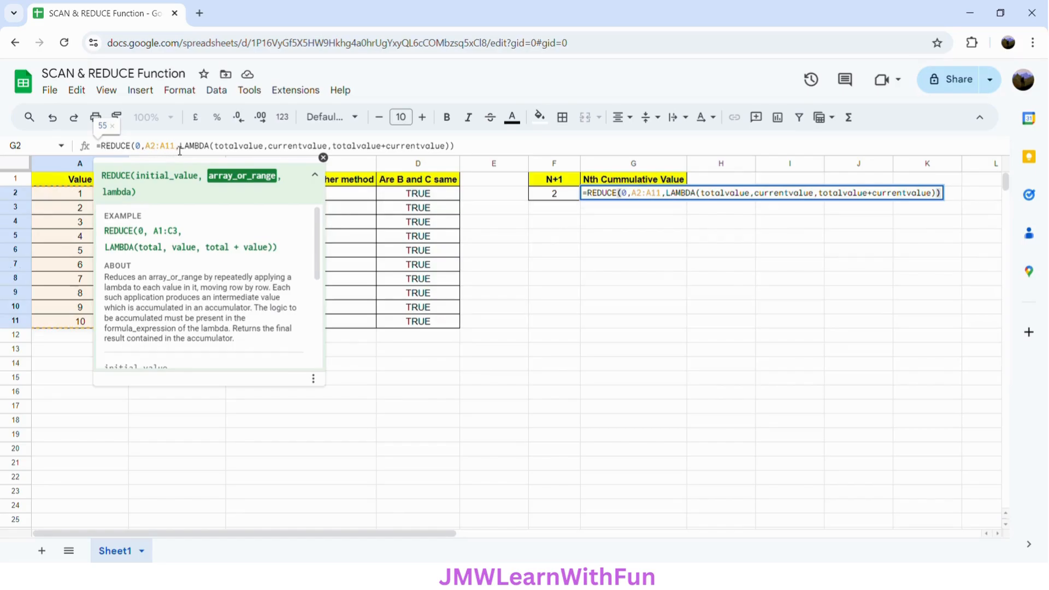
{"action": "left_click_drag", "start_coordinate": [175, 148], "coordinate": [166, 147]}
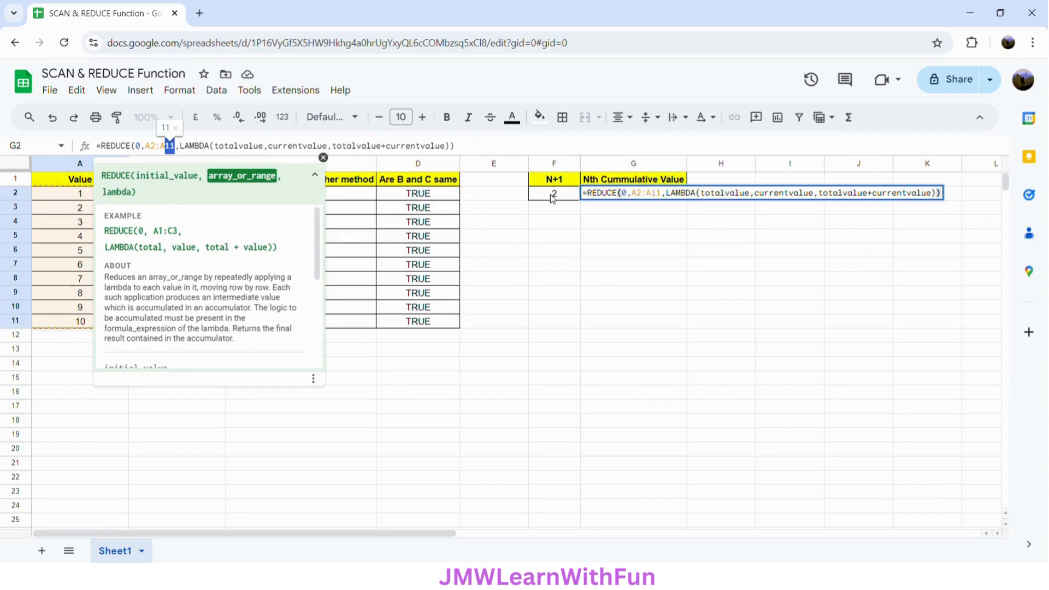
{"action": "left_click", "coordinate": [147, 146]}
{"action": "type", "text": "INDIRE"}
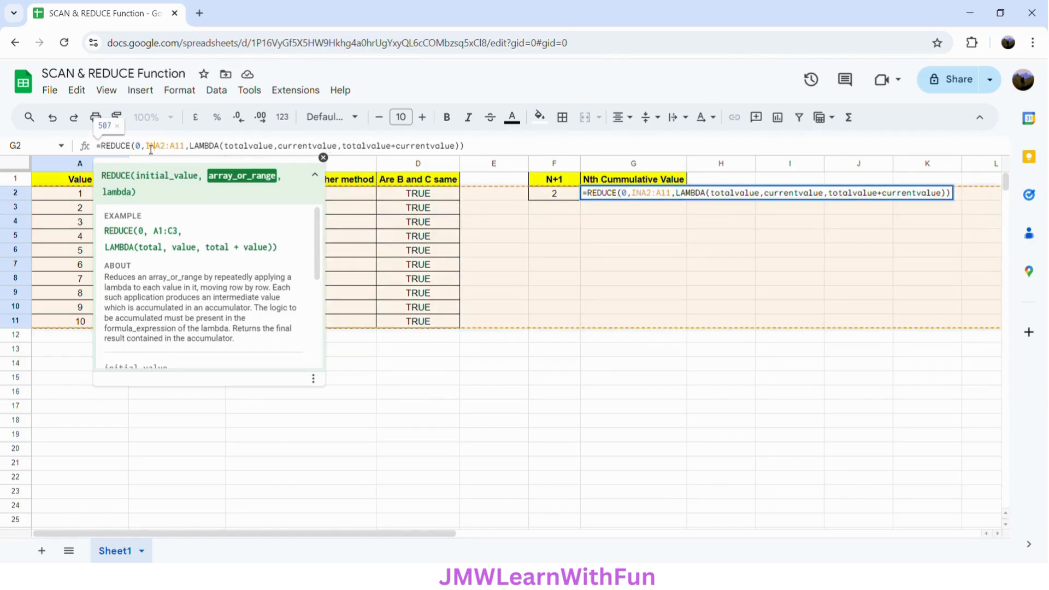
{"action": "type", "text": "CTA"}
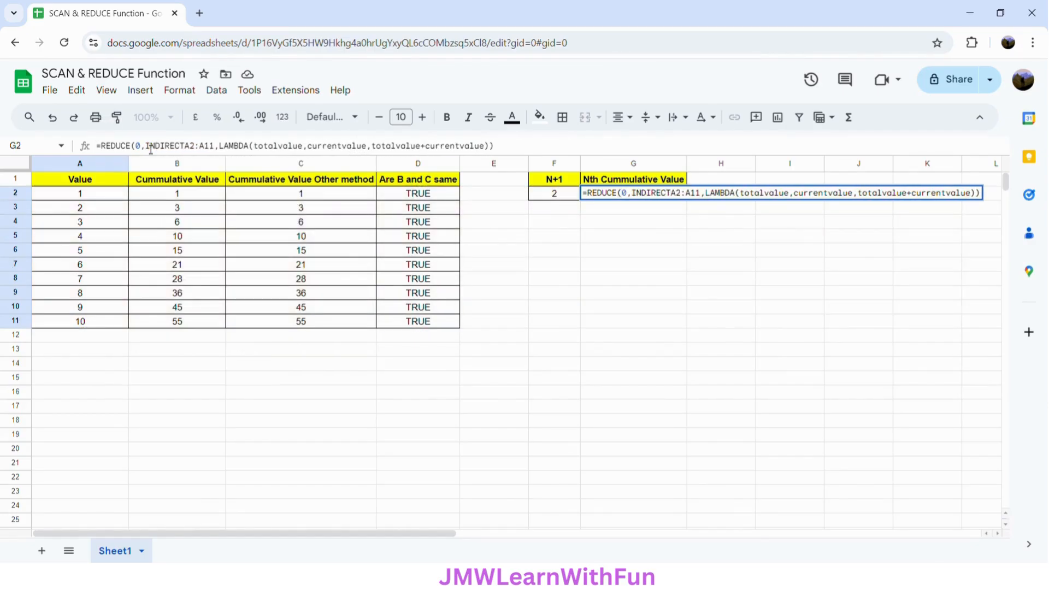
{"action": "type", "text": "("}
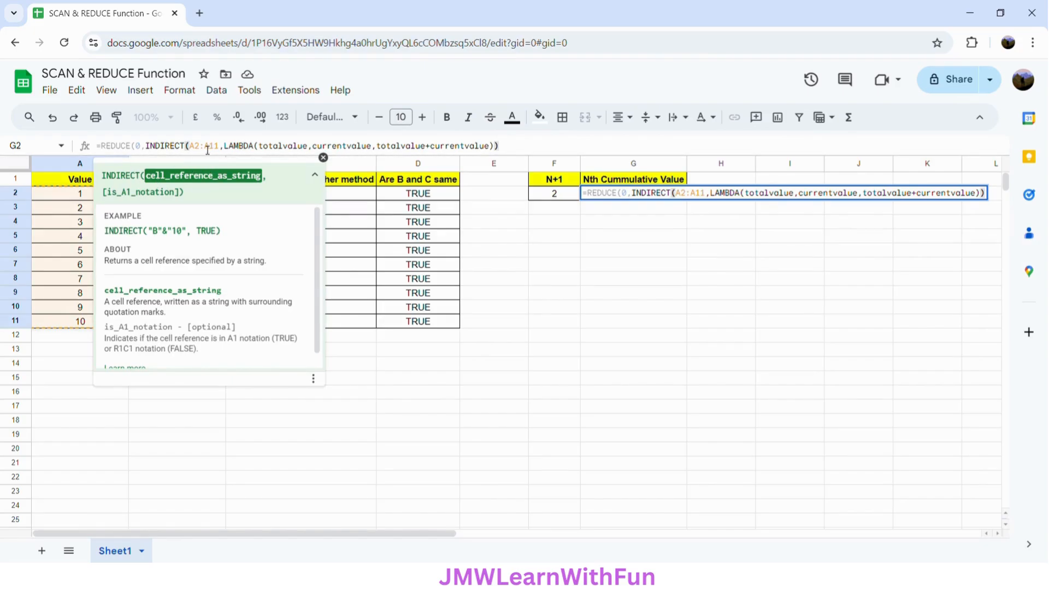
- Nest a CONCATENATE function inside INDIRECT and quote "A2:A" as its first string
{"action": "type", "text": "CONCAT"}
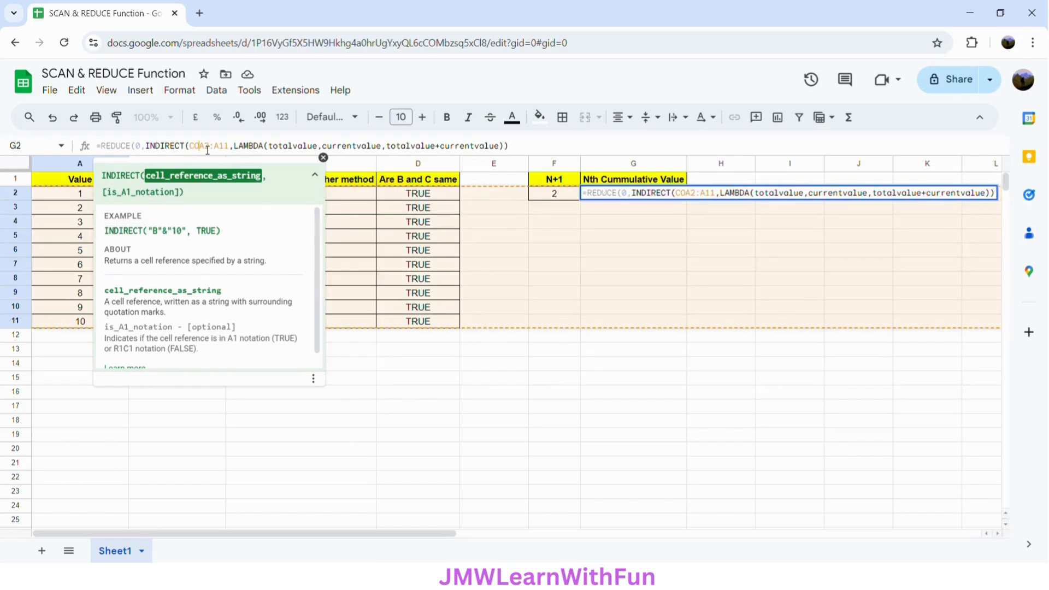
{"action": "type", "text": "ENA"}
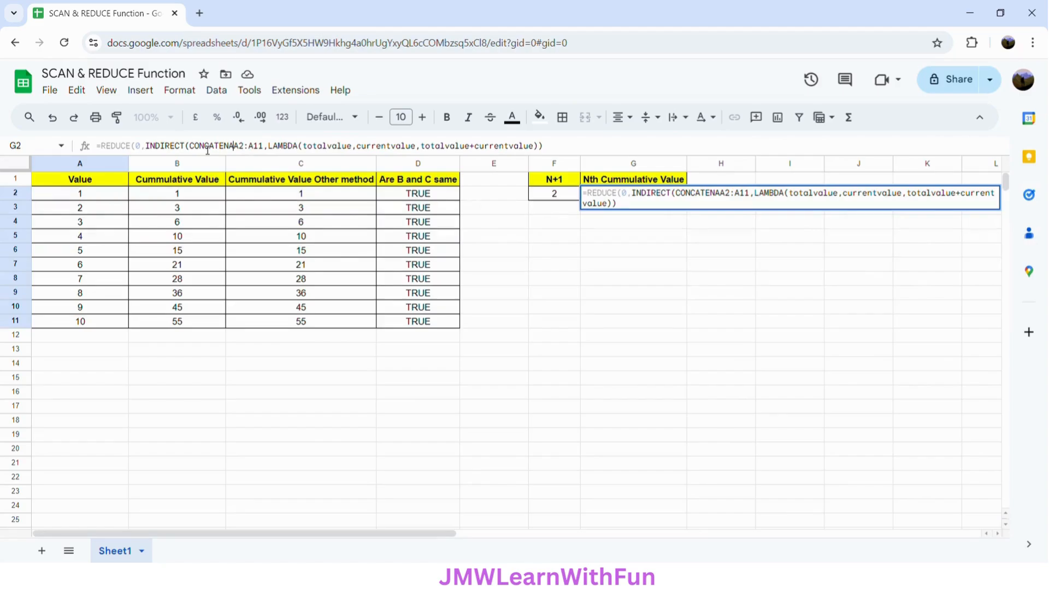
{"action": "type", "text": "TE("}
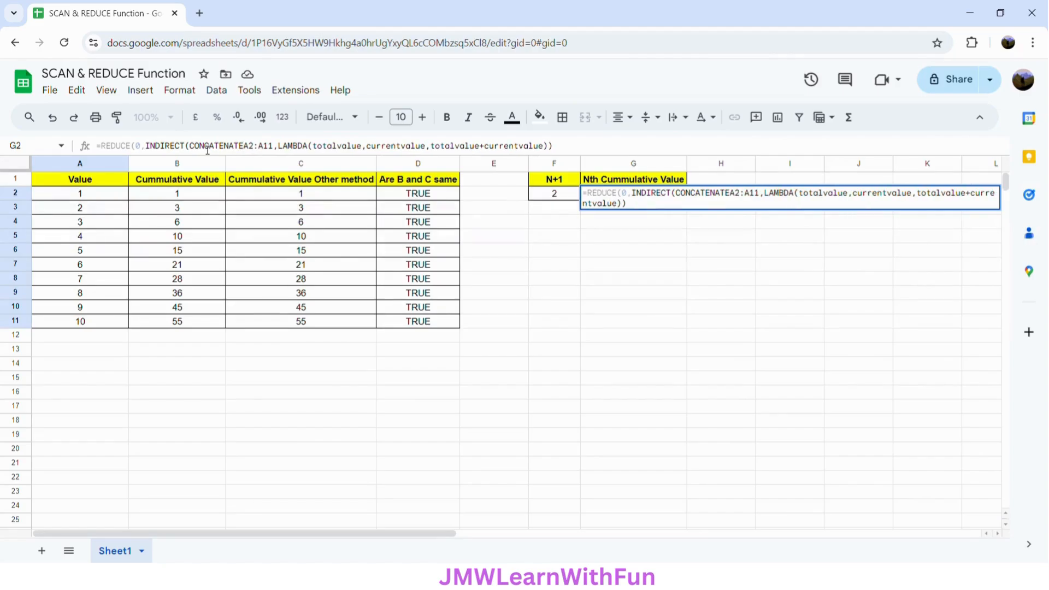
{"action": "type", "text": "\""}
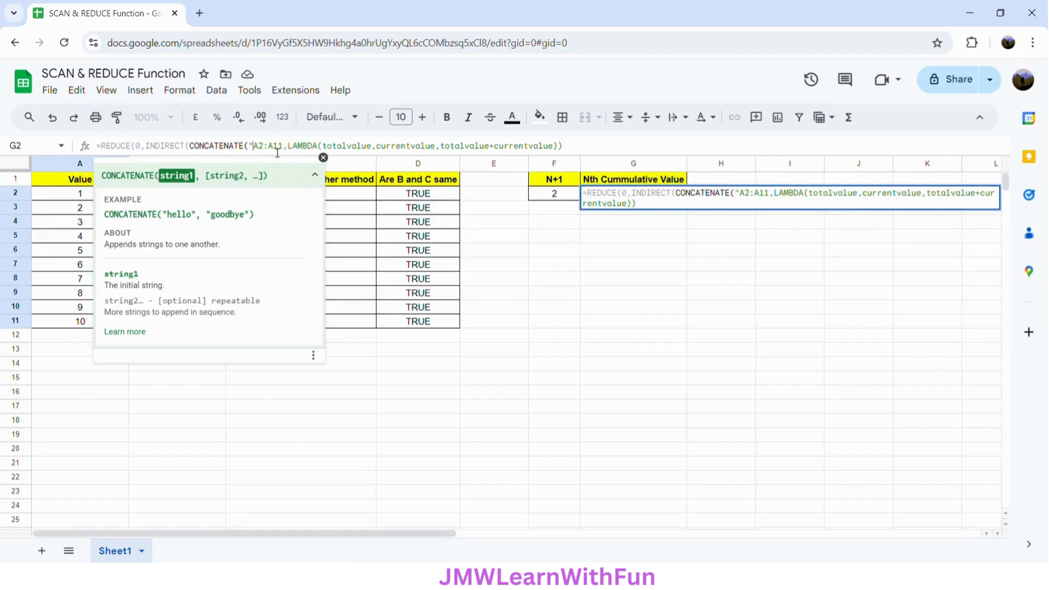
{"action": "type", "text": "\""}
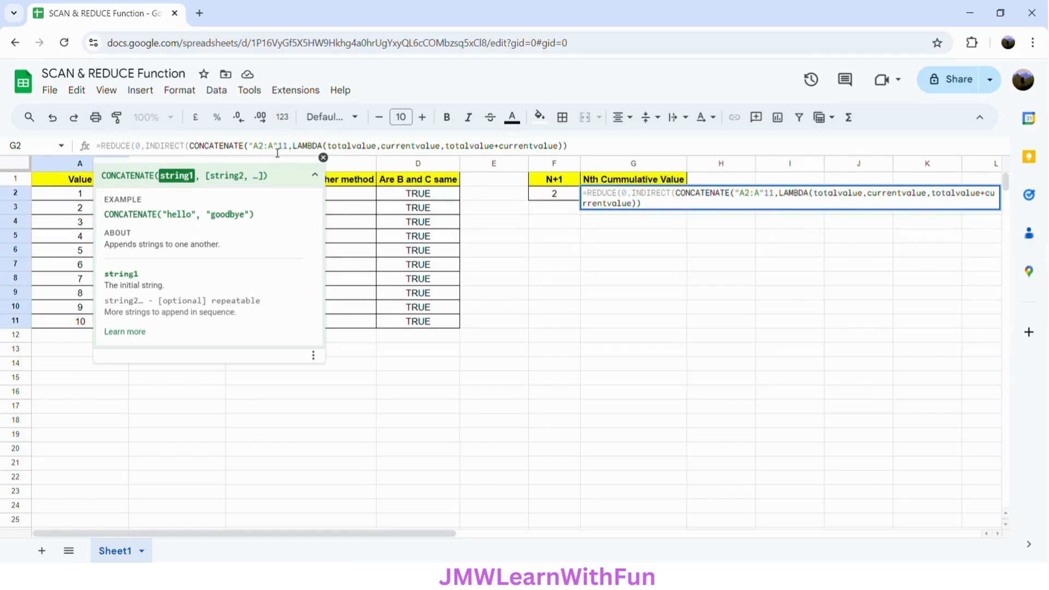
- Replace the row number 11 with F2 as CONCATENATE's second argument, close CONCATENATE and INDIRECT, and commit the G2 formula
{"action": "type", "text": ","}
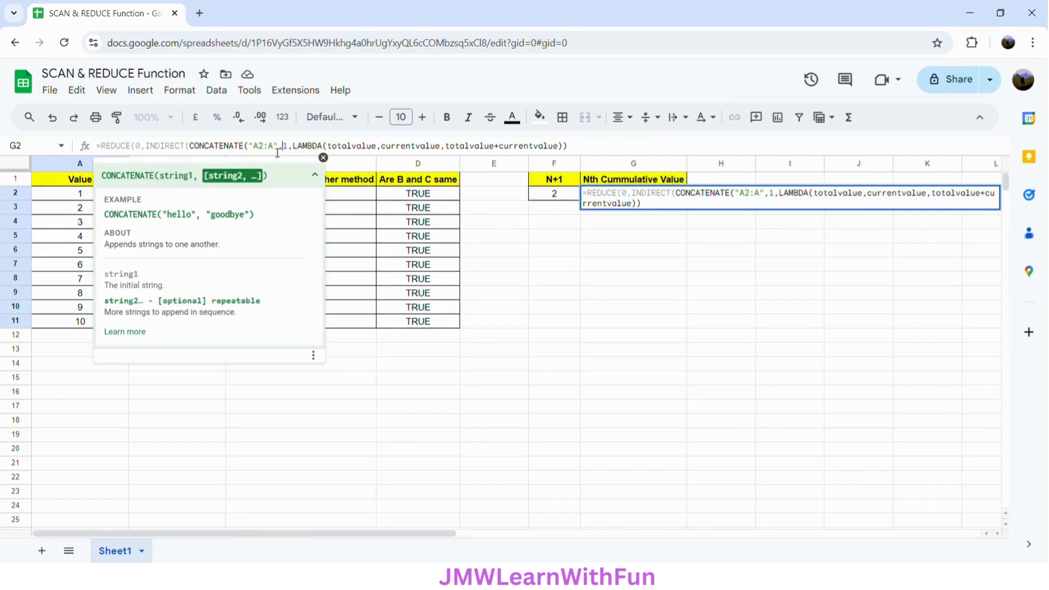
{"action": "key", "text": "Delete"}
{"action": "key", "text": "Delete"}
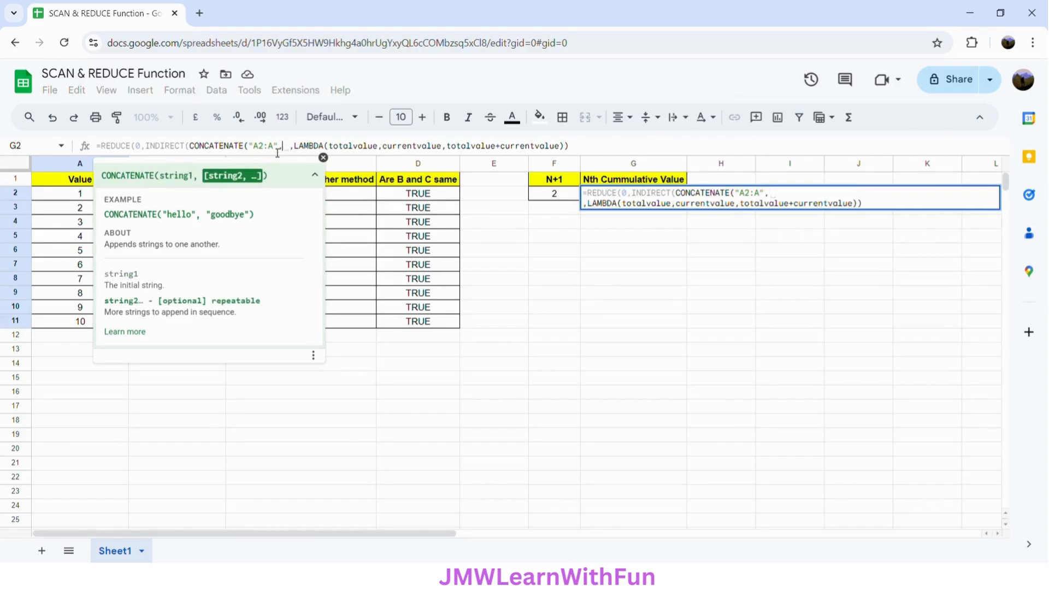
{"action": "left_click", "coordinate": [555, 196]}
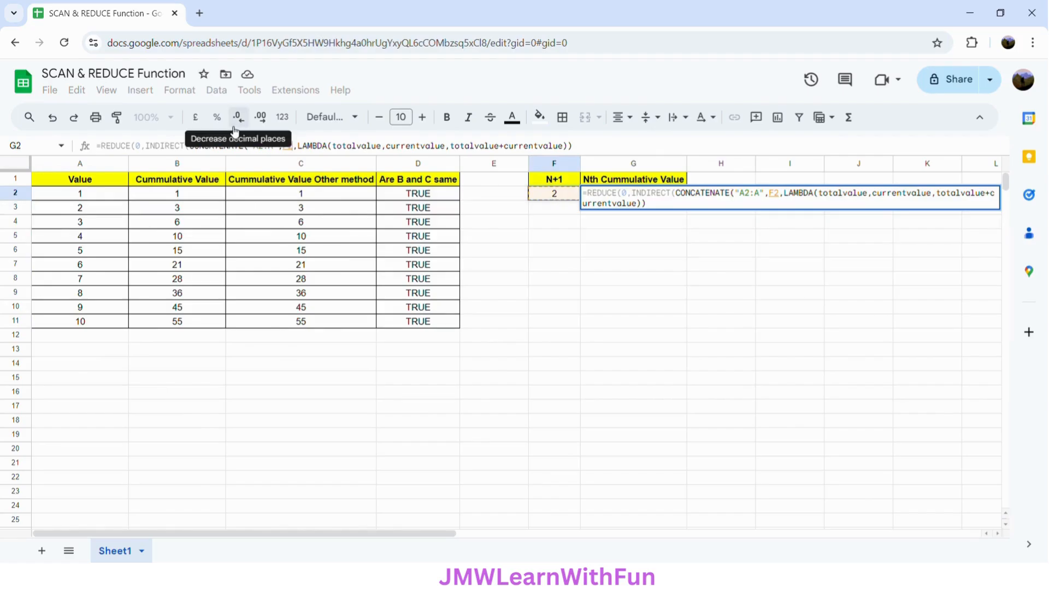
{"action": "type", "text": ")"}
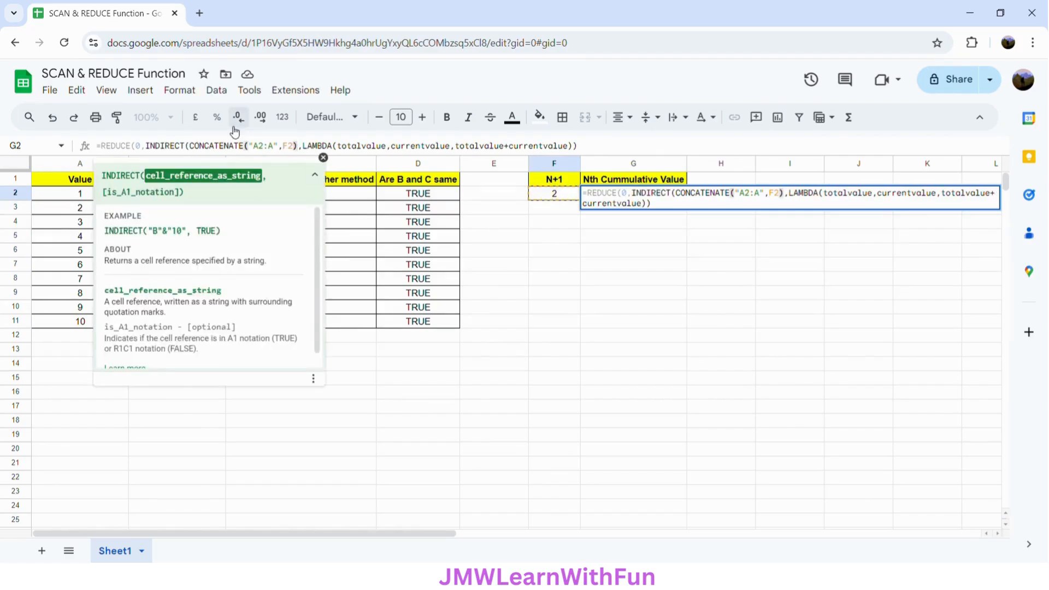
{"action": "type", "text": ")"}
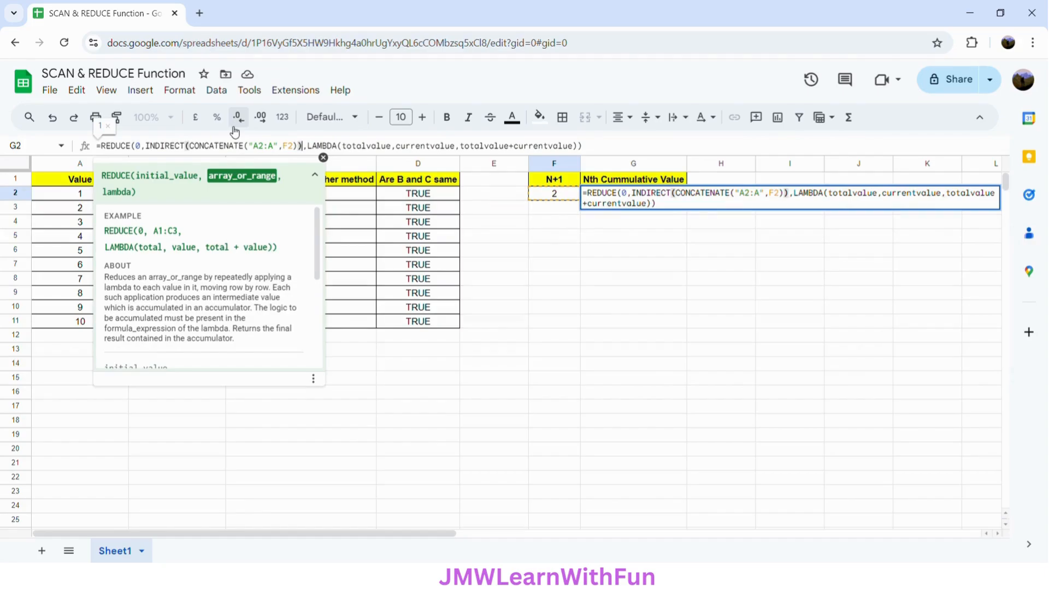
{"action": "key", "text": "Return"}
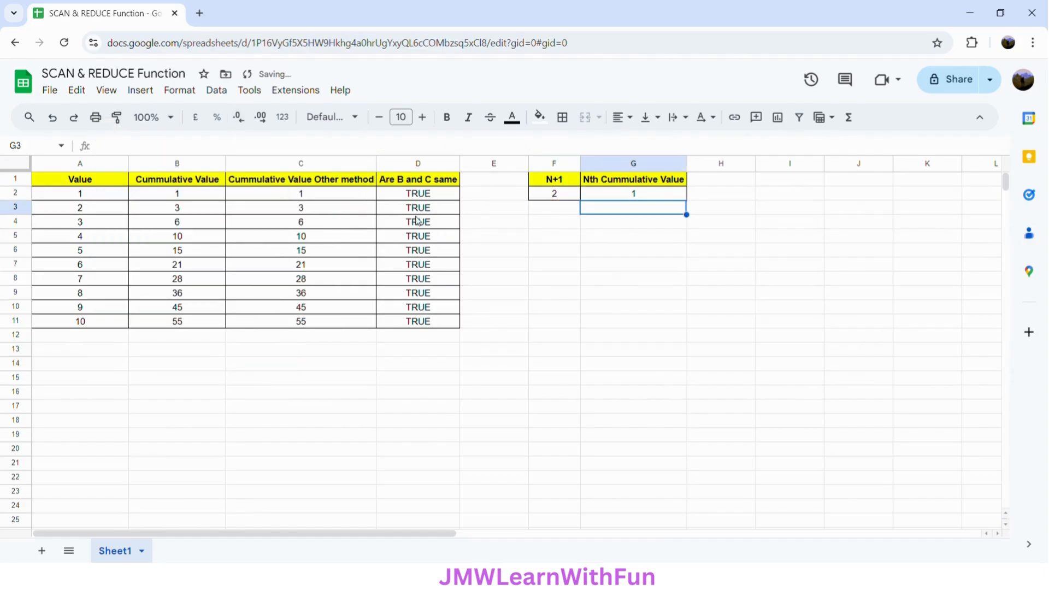
{"action": "left_click", "coordinate": [618, 199]}
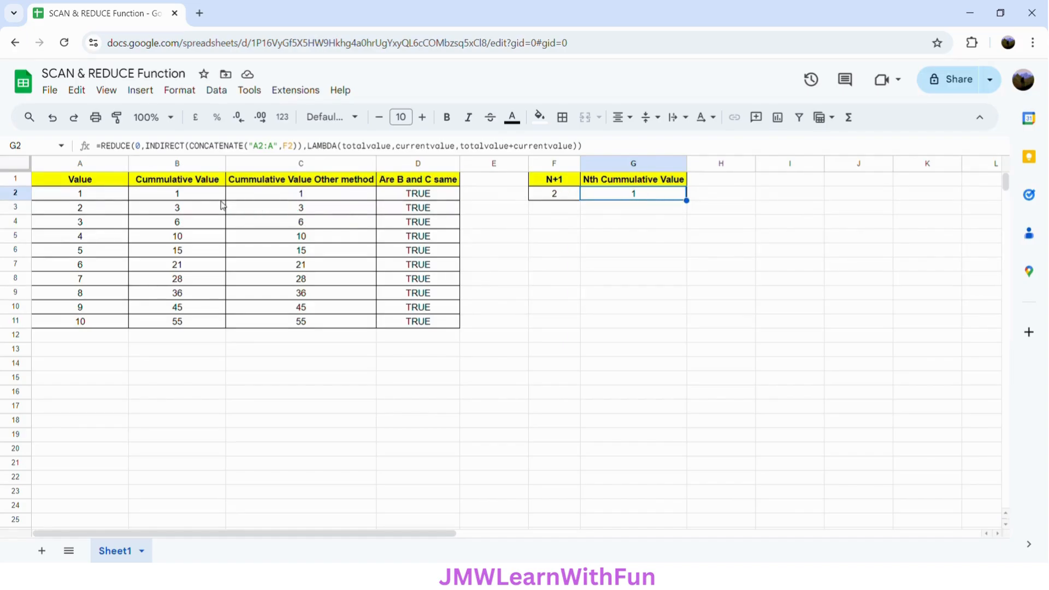
- Test the Nth cumulative formula by entering 3, 4, 5 and 6 in turn as the N+1 value in F2
{"action": "left_click", "coordinate": [556, 198]}
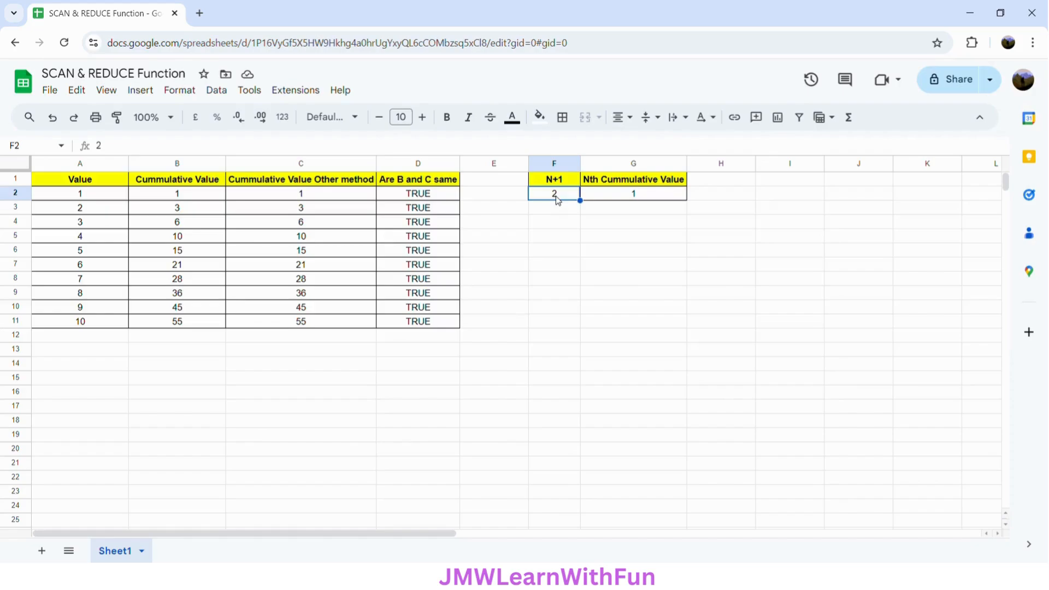
{"action": "type", "text": "3"}
{"action": "key", "text": "Return"}
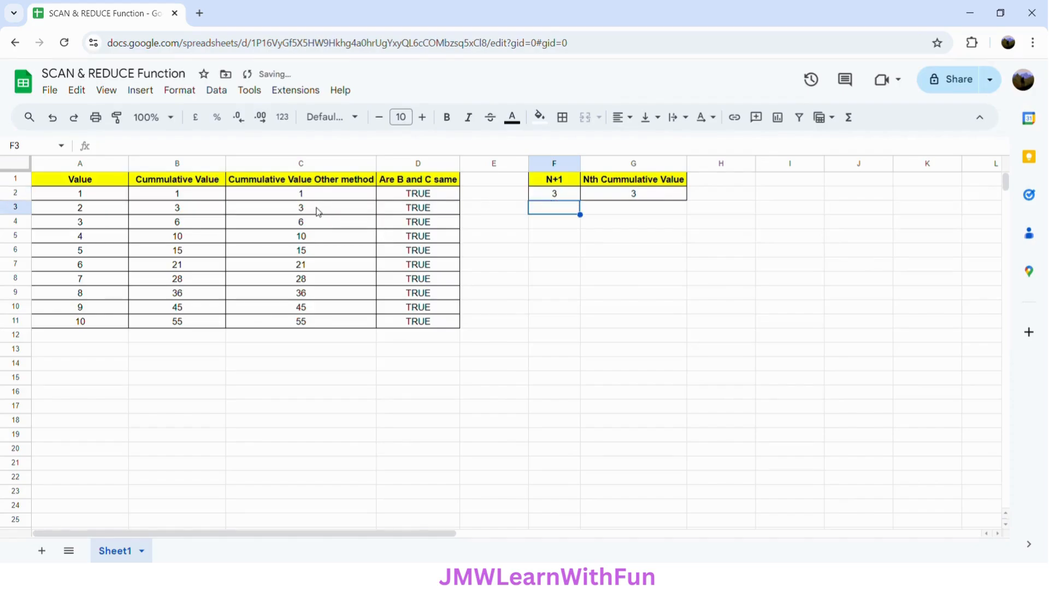
{"action": "left_click", "coordinate": [571, 195]}
{"action": "type", "text": "4"}
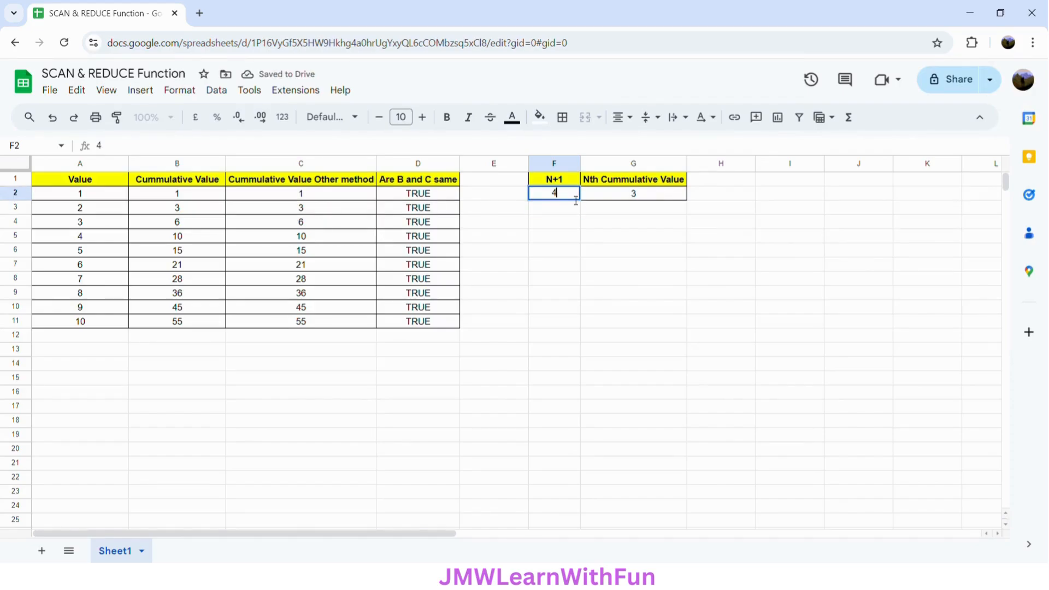
{"action": "key", "text": "Return"}
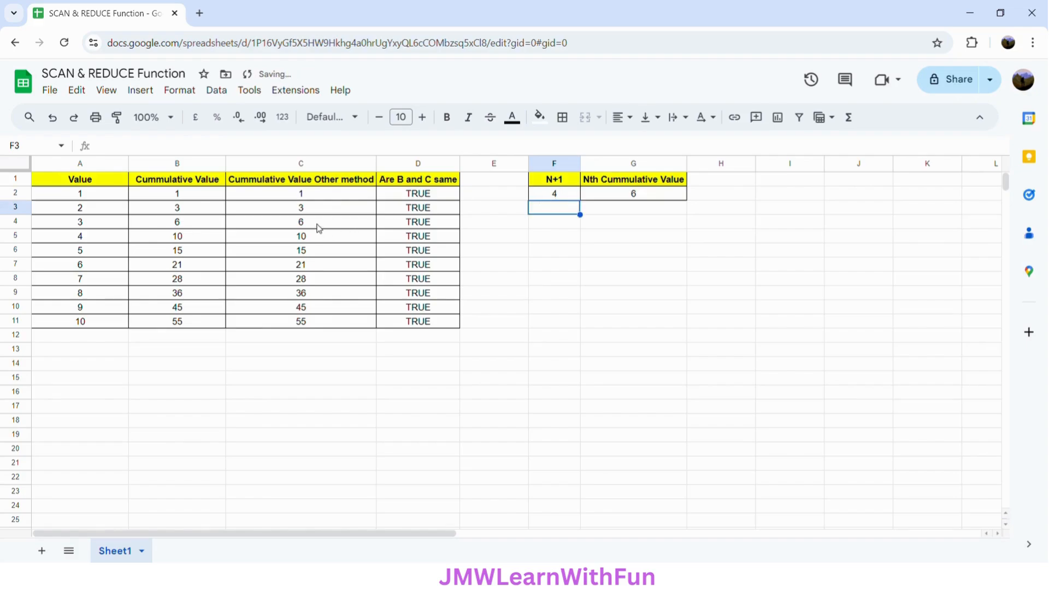
{"action": "left_click", "coordinate": [572, 195]}
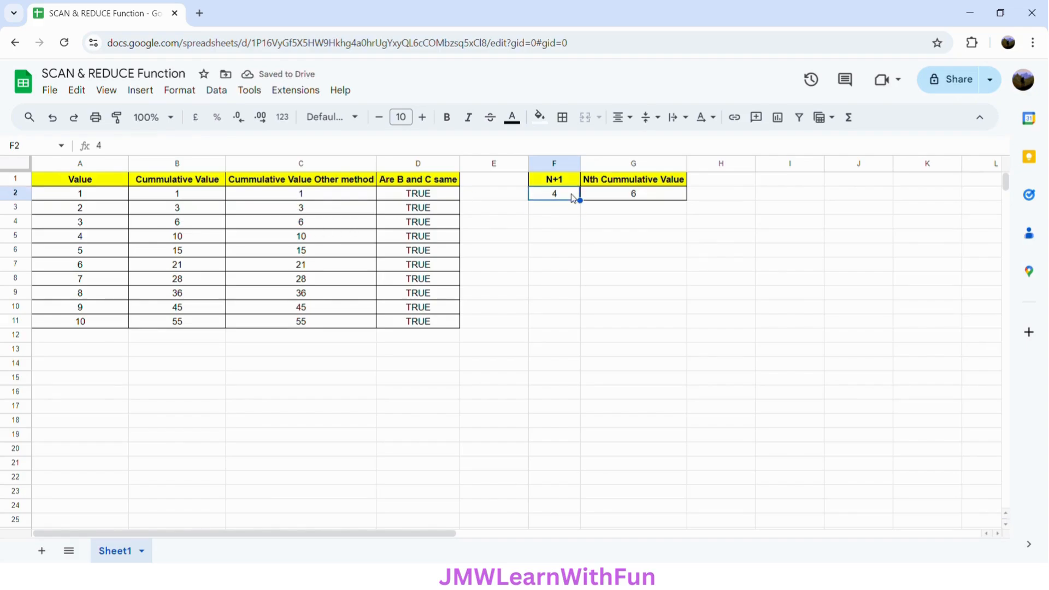
{"action": "type", "text": "5"}
{"action": "key", "text": "Return"}
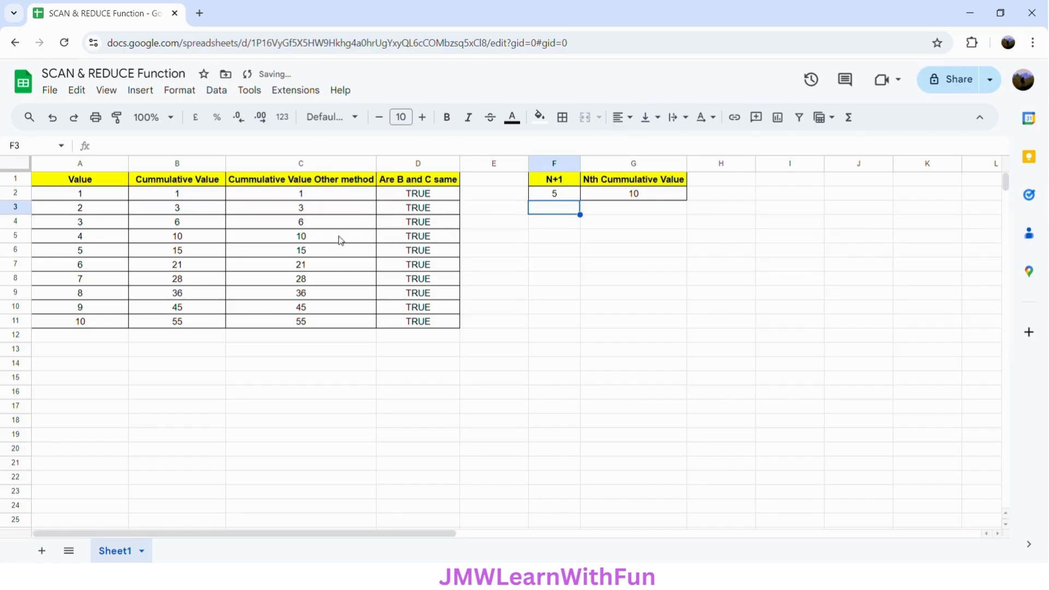
{"action": "left_click", "coordinate": [572, 195]}
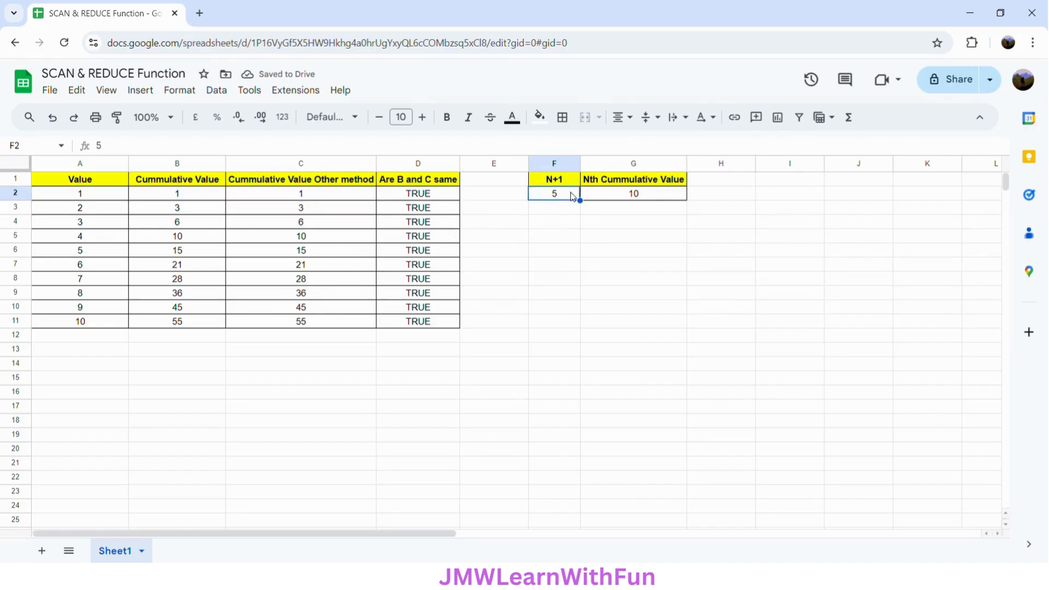
{"action": "type", "text": "6"}
{"action": "key", "text": "Return"}
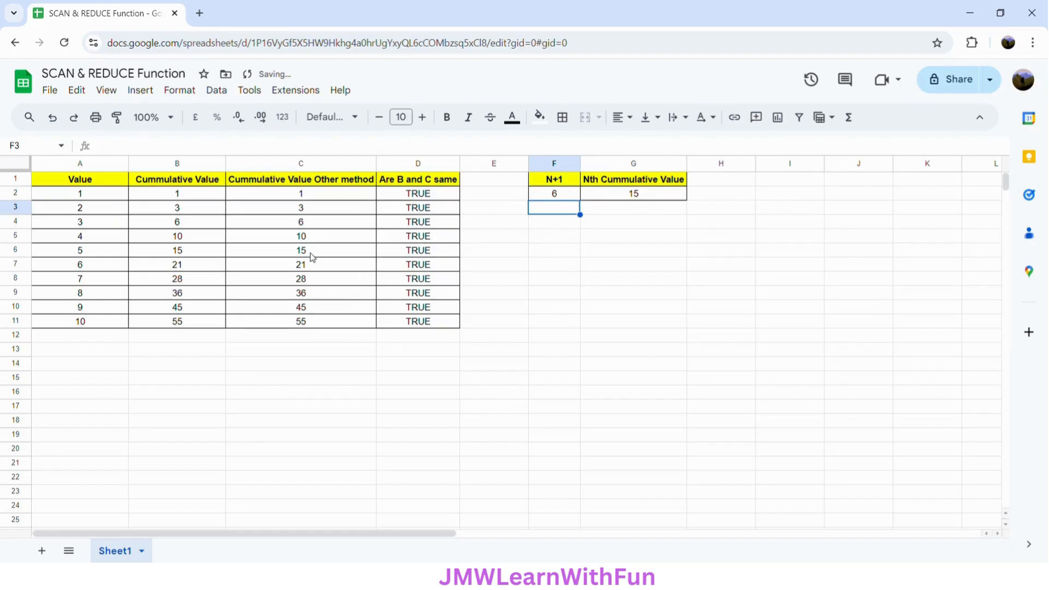
- Continue testing the REDUCE formula with 7, 8, 9 and 10 in turn as the N+1 value in F2
{"action": "left_click", "coordinate": [552, 195]}
{"action": "type", "text": "7"}
{"action": "key", "text": "Return"}
{"action": "left_click", "coordinate": [550, 195]}
{"action": "type", "text": "8"}
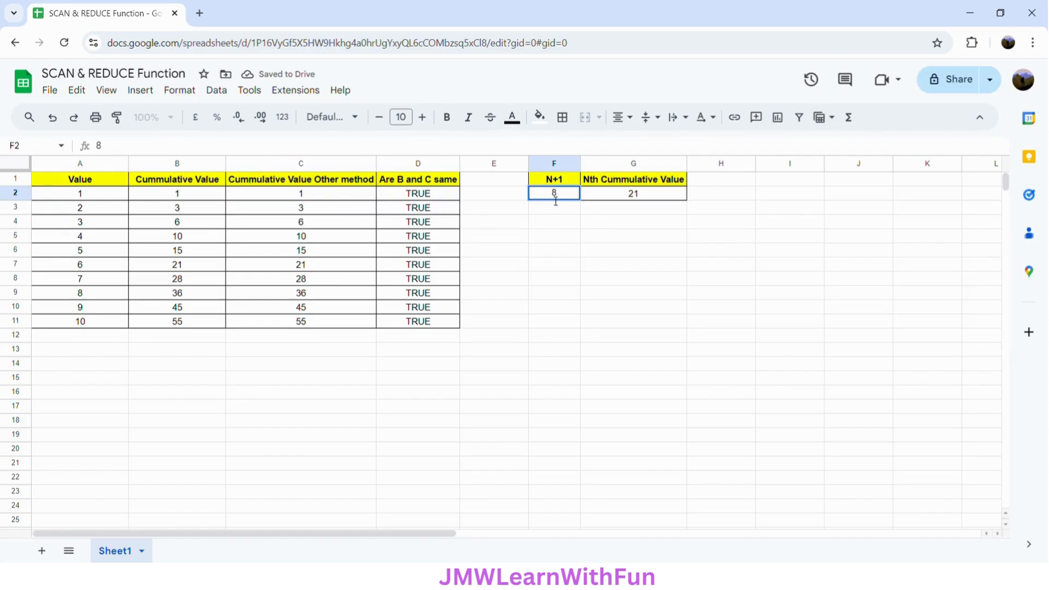
{"action": "key", "text": "Return"}
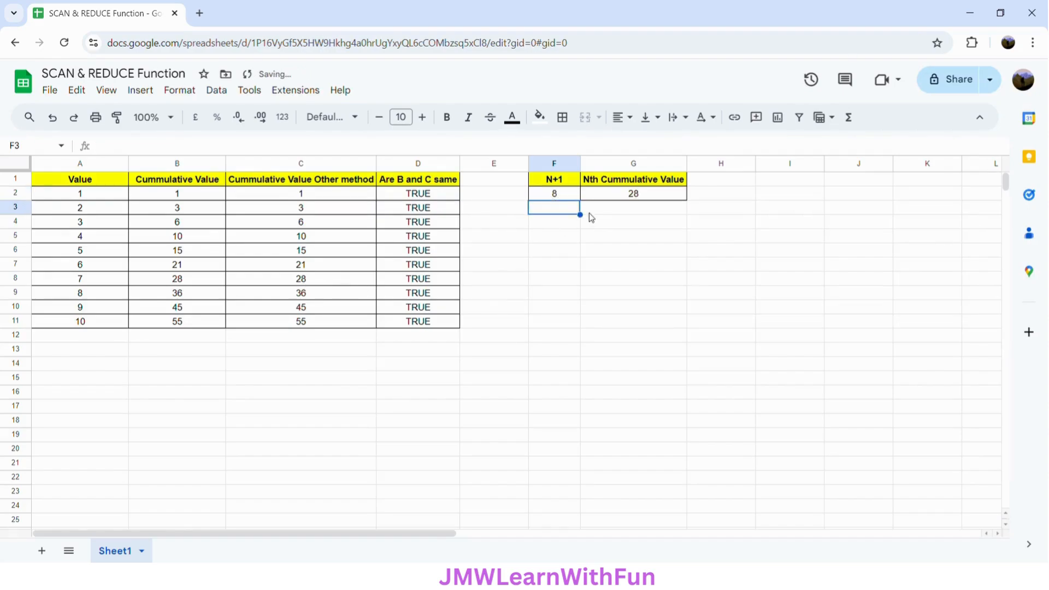
{"action": "left_click", "coordinate": [575, 195]}
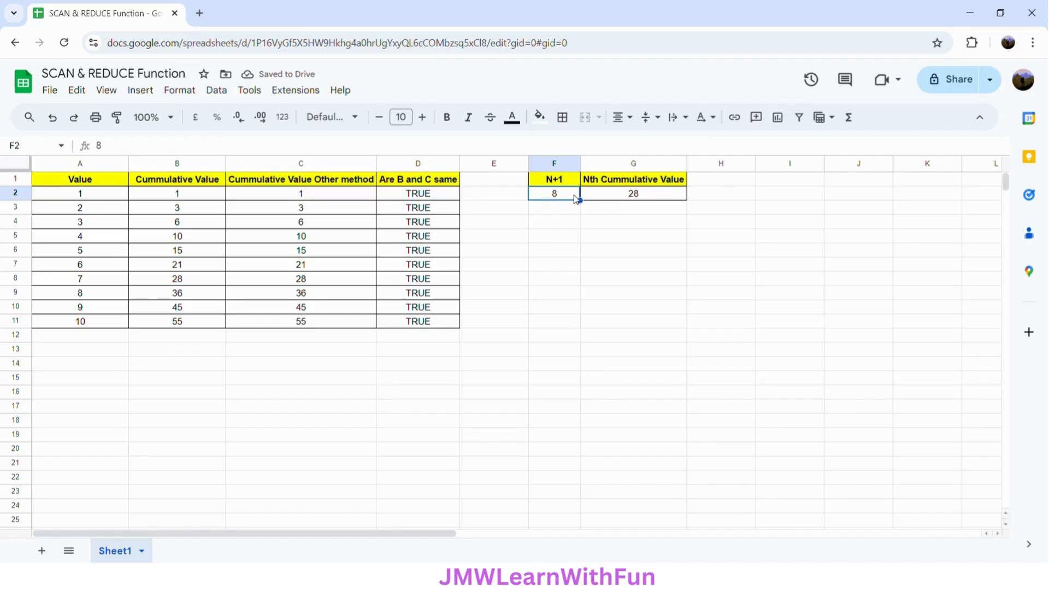
{"action": "type", "text": "9"}
{"action": "key", "text": "Return"}
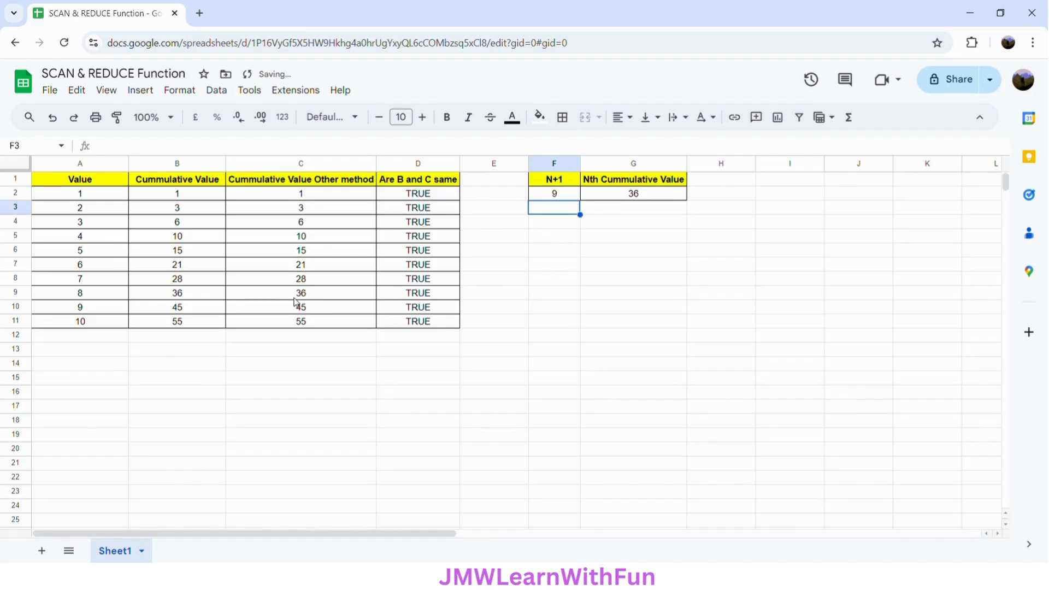
{"action": "left_click", "coordinate": [575, 198]}
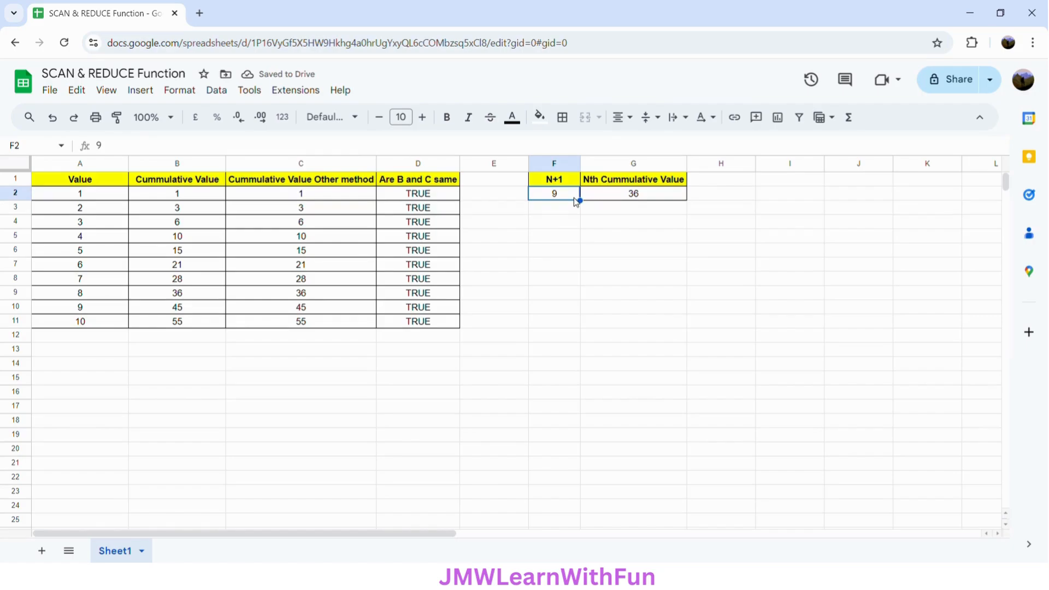
{"action": "type", "text": "10"}
{"action": "key", "text": "Return"}
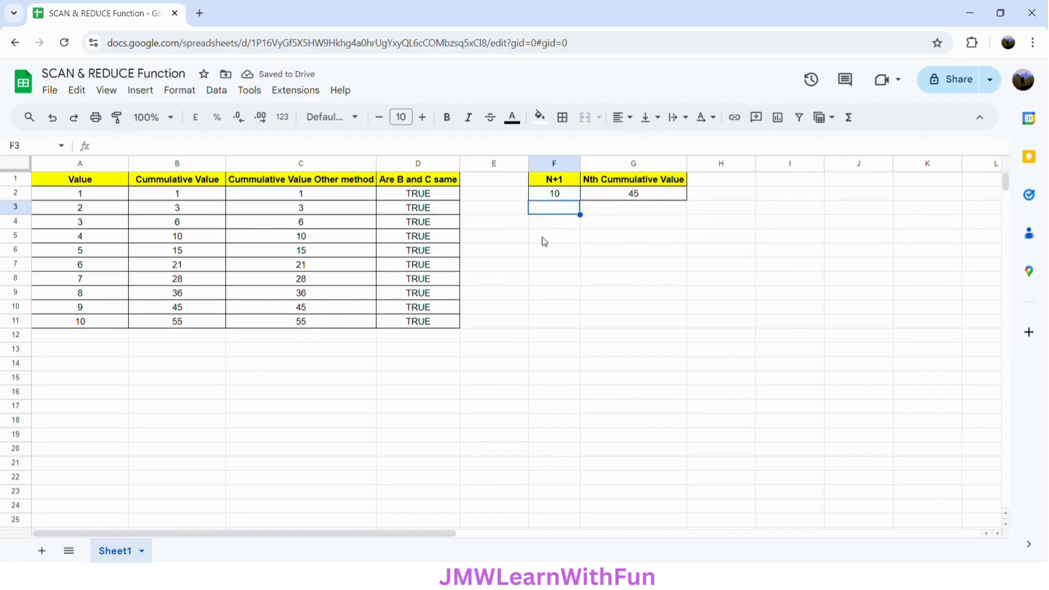
- Set the N+1 value in F2 to 11 and compare the SCAN formula in B2 with the REDUCE formula in G2
{"action": "left_click", "coordinate": [562, 198]}
{"action": "type", "text": "11"}
{"action": "key", "text": "Return"}
{"action": "left_click", "coordinate": [194, 196]}
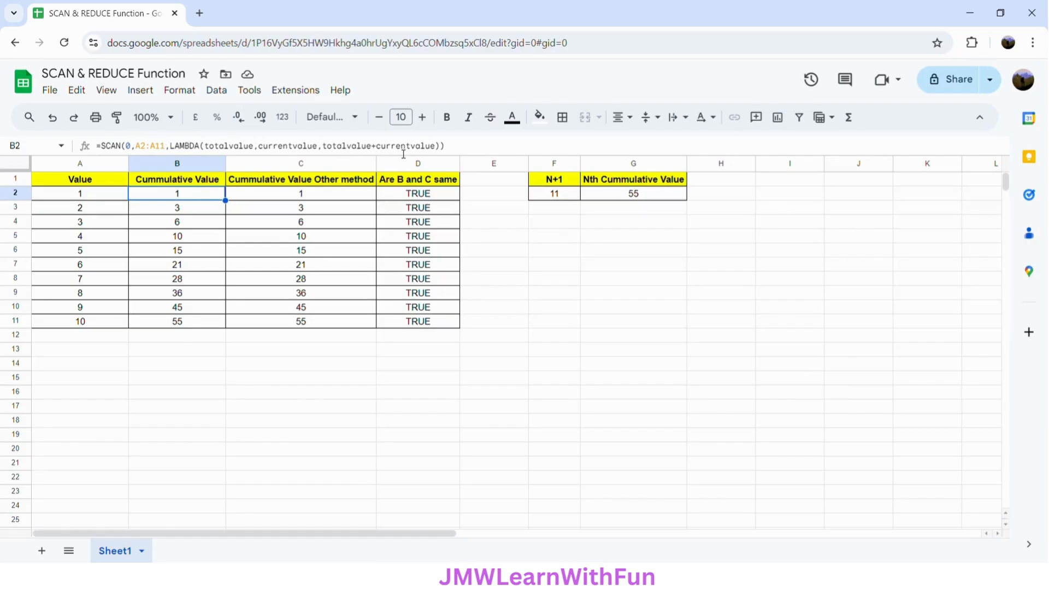
{"action": "left_click", "coordinate": [614, 194]}
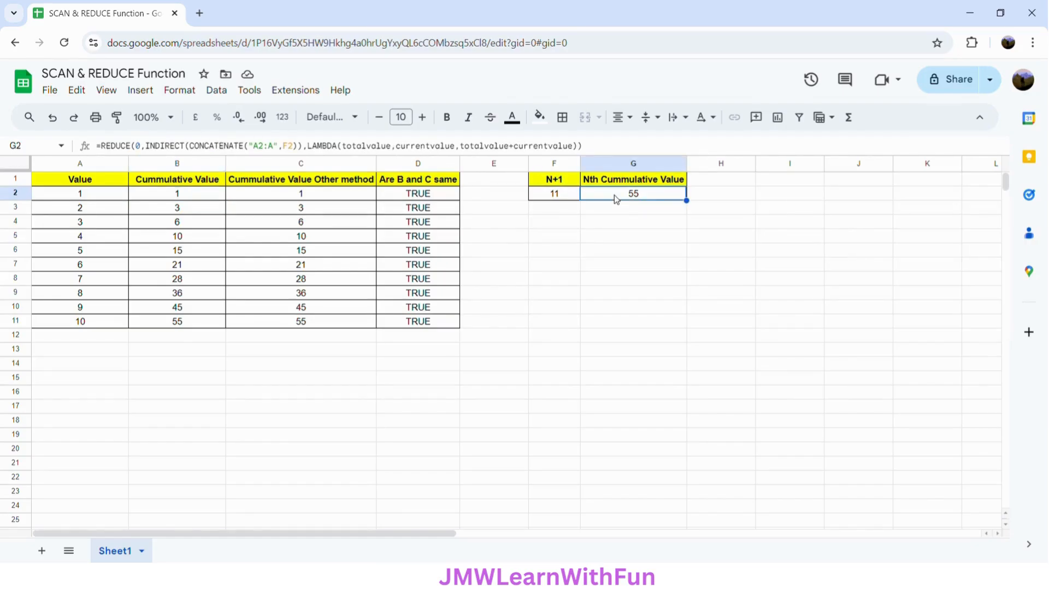